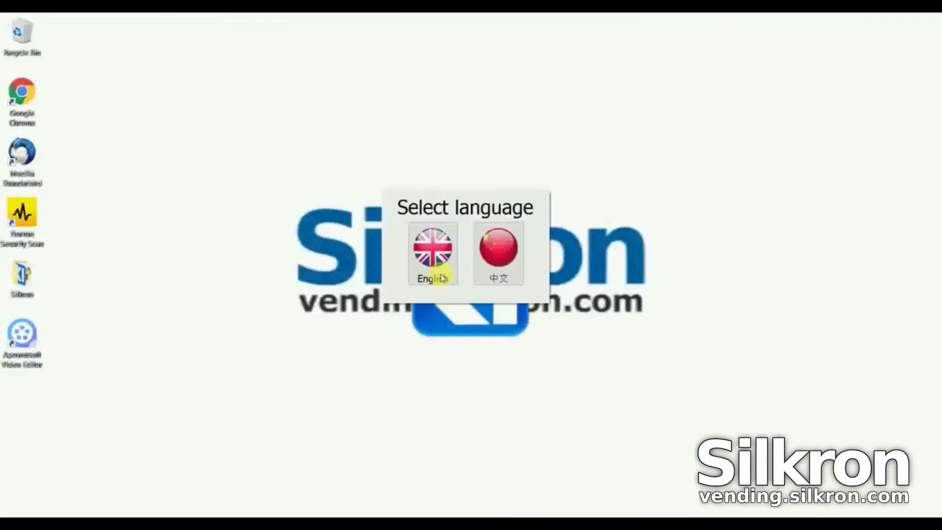
# Choose English and activate an ADVANCED licence by requesting it with the company token
pyautogui.click(442, 261)
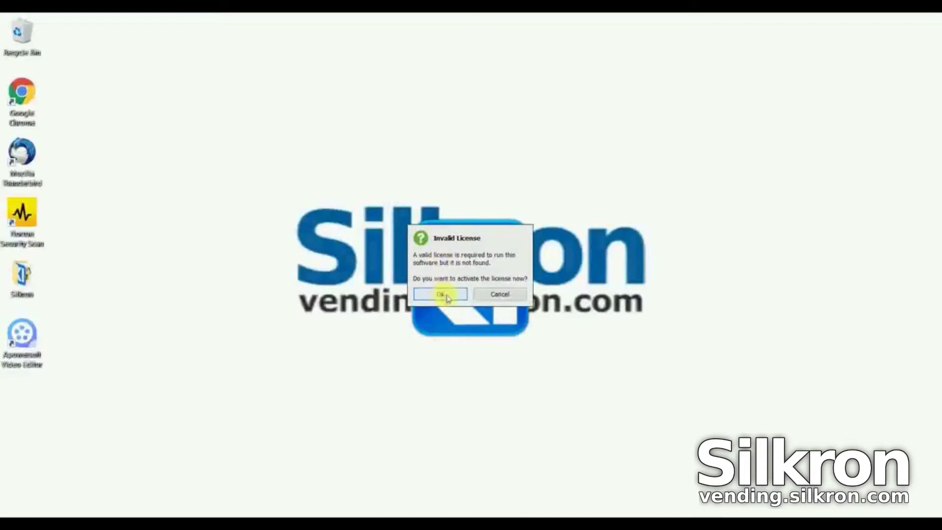
pyautogui.click(448, 296)
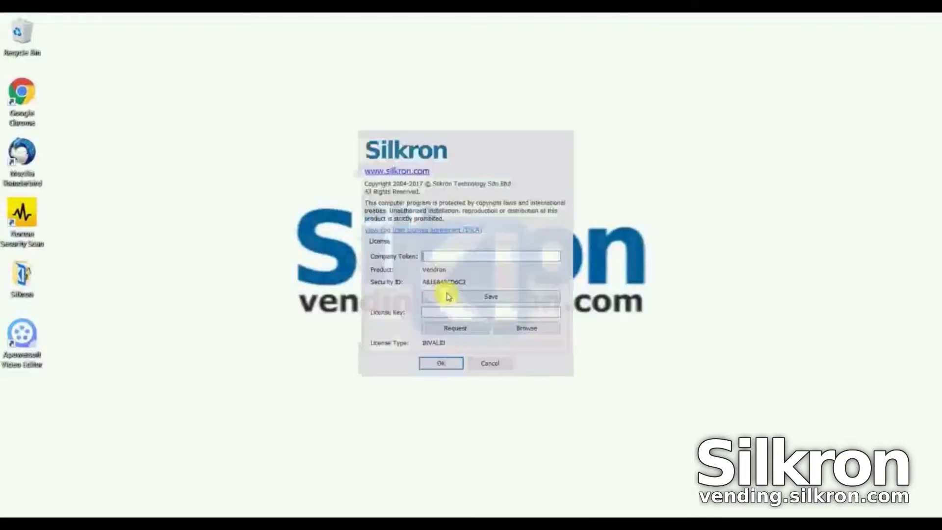
pyautogui.click(441, 257)
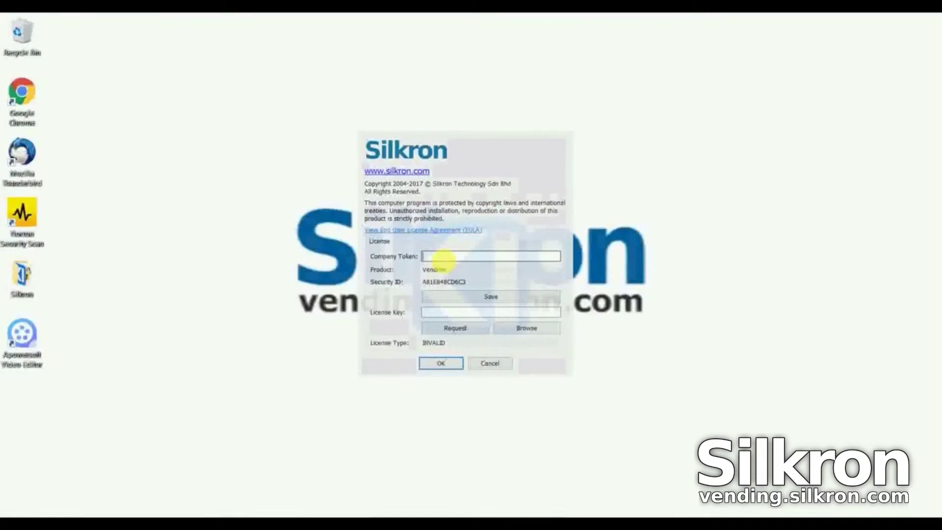
pyautogui.click(452, 332)
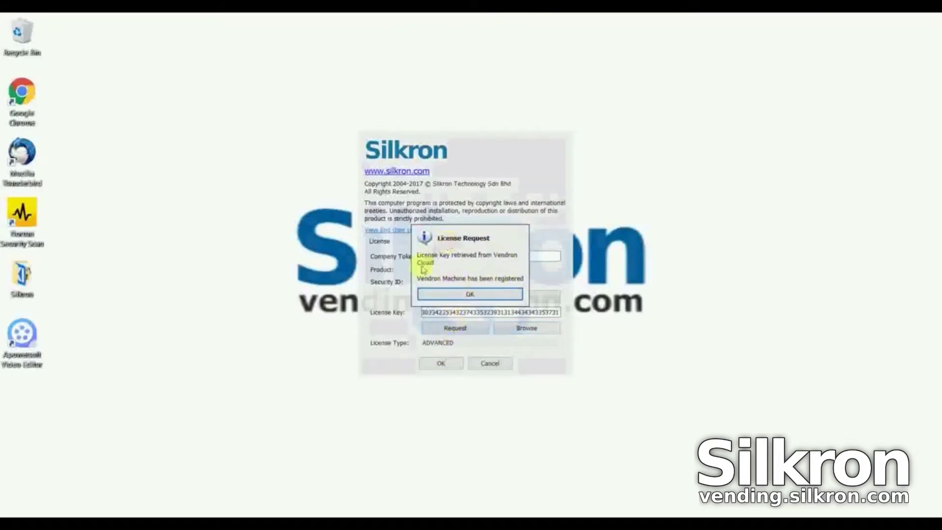
pyautogui.click(475, 296)
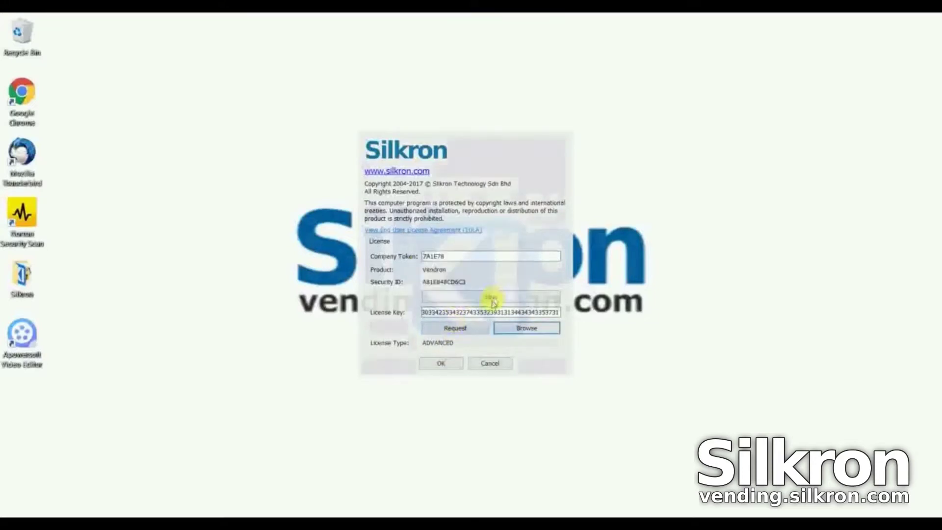
pyautogui.click(442, 363)
# Accept the licence agreement terms and log in with the user credentials
pyautogui.click(417, 303)
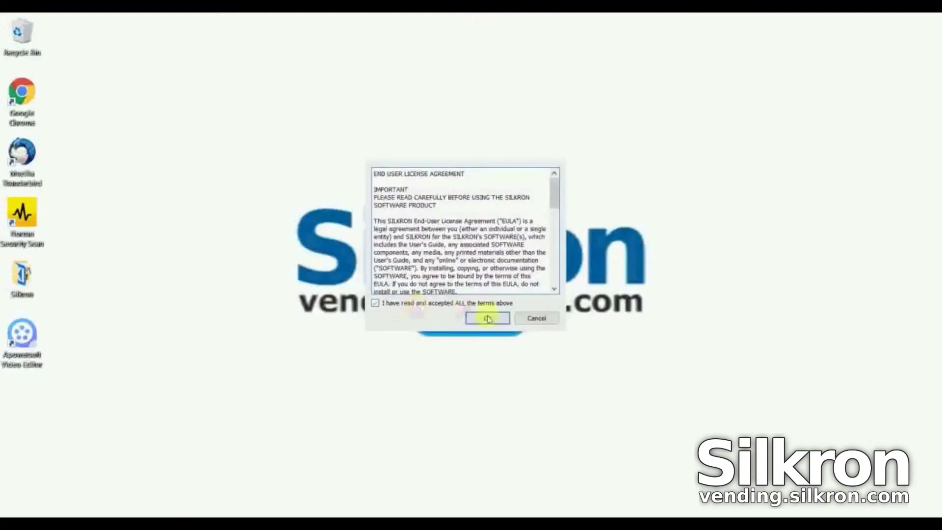
pyautogui.click(488, 319)
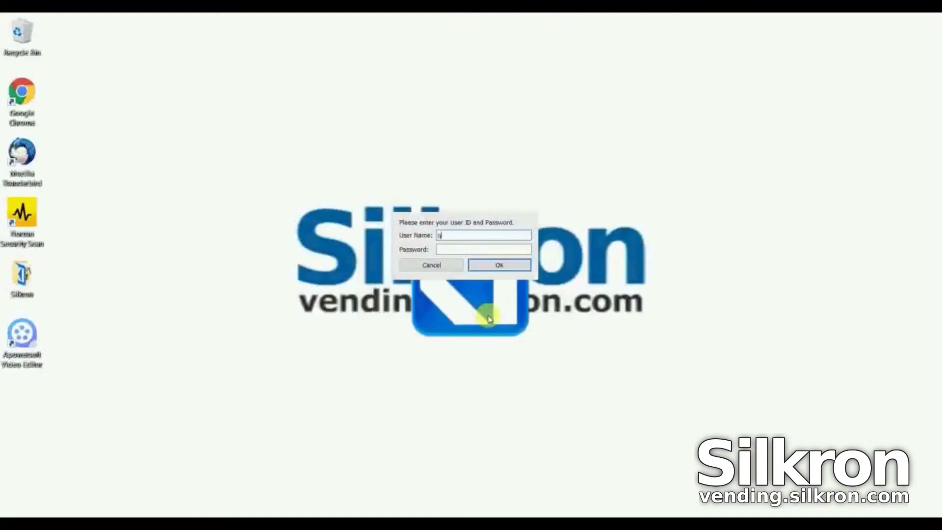
pyautogui.click(506, 265)
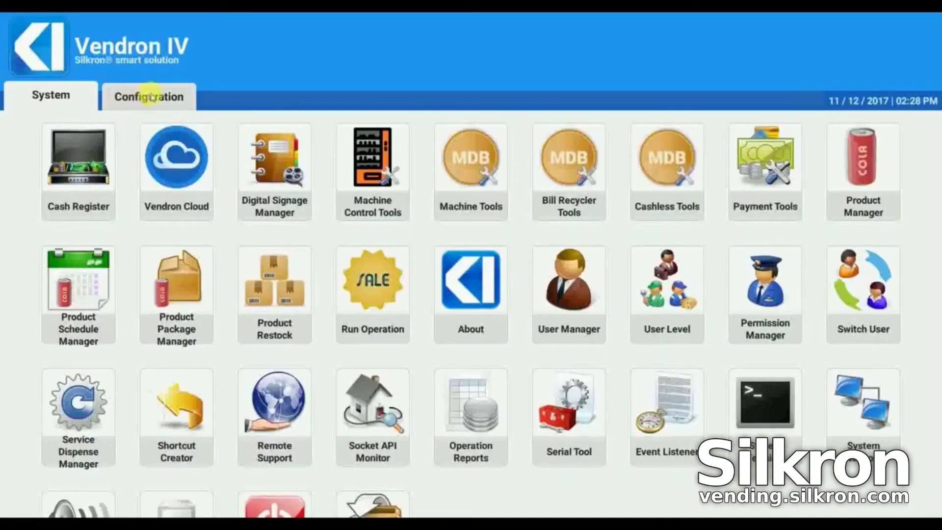
# Store an auto-login password in the General configuration
pyautogui.click(147, 98)
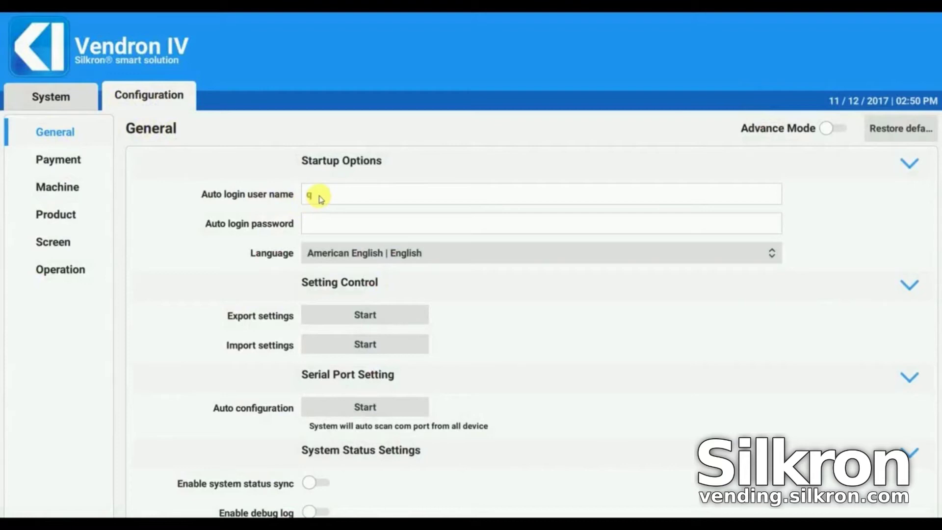
pyautogui.click(319, 226)
pyautogui.write('q')
# Run the serial port device autoconfiguration scan and close its results
pyautogui.click(329, 408)
pyautogui.click(425, 312)
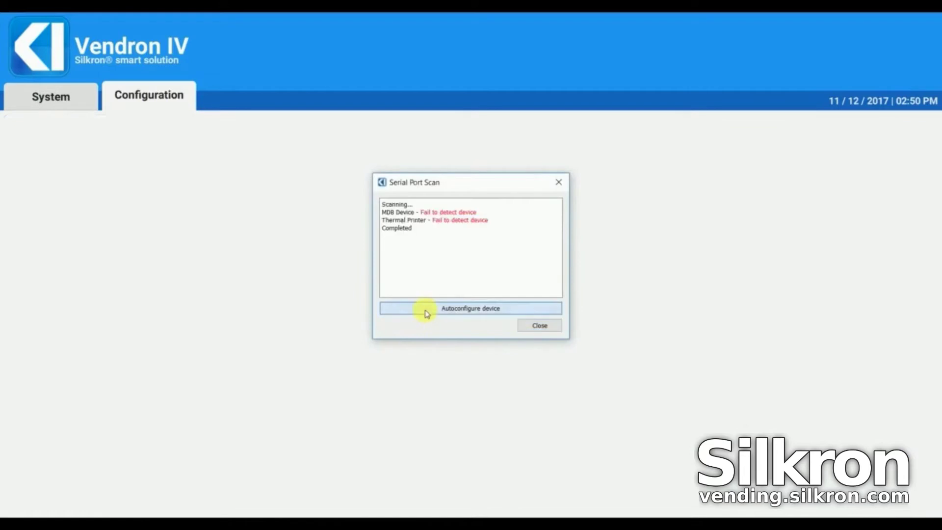
pyautogui.click(525, 326)
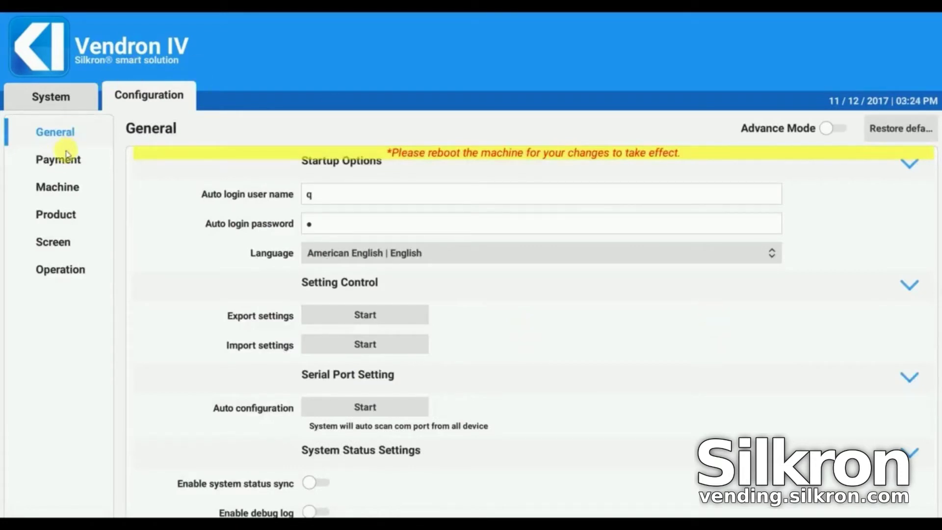
# Register the MDB payment module in Payment settings and confirm it as In Use
pyautogui.click(60, 166)
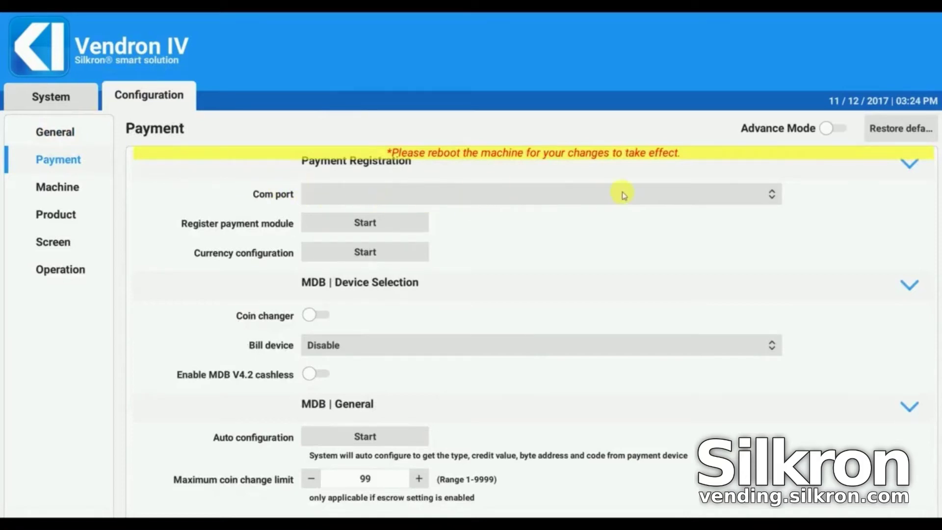
pyautogui.click(394, 222)
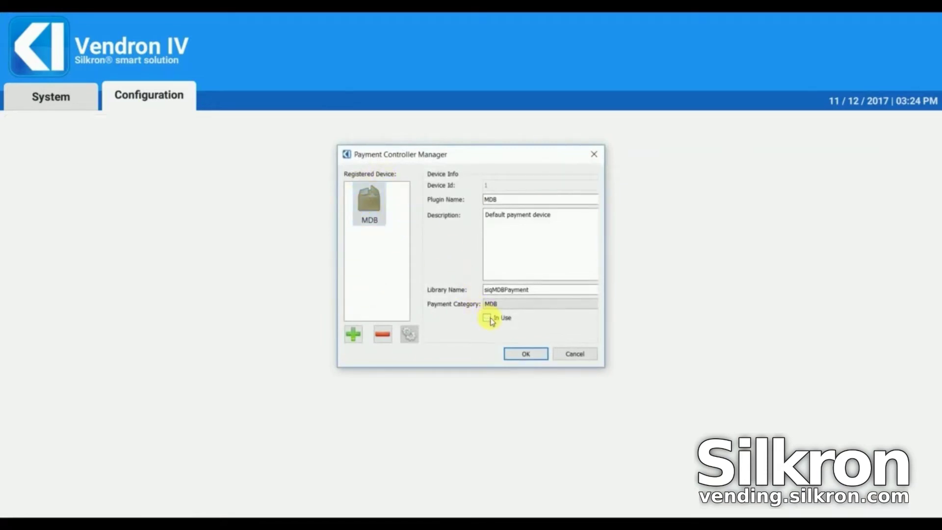
pyautogui.click(525, 354)
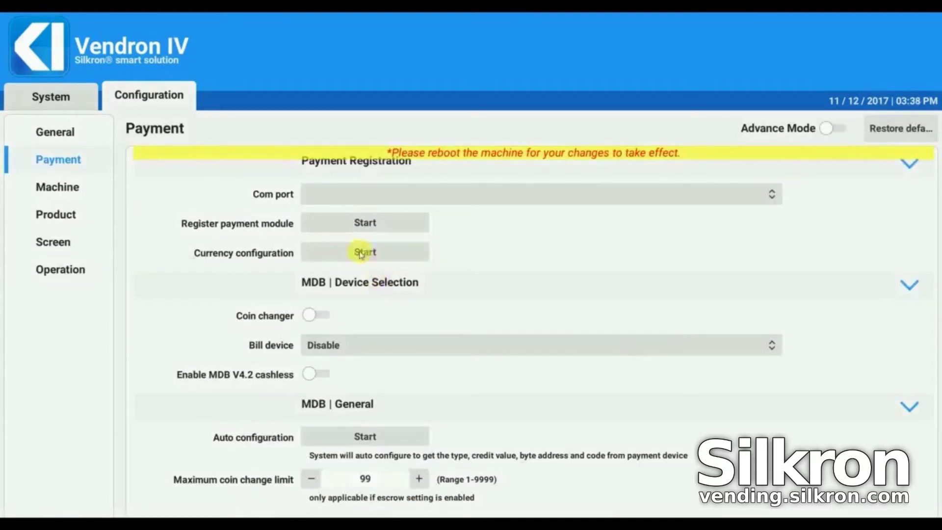
# Set the country currency to Malaysia with display currency MYR and 2 decimal places
pyautogui.click(365, 252)
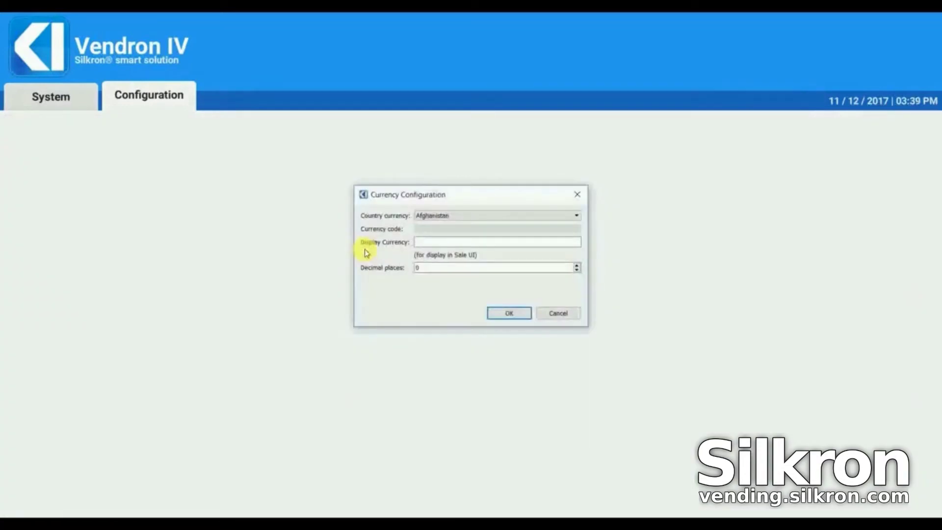
pyautogui.click(464, 216)
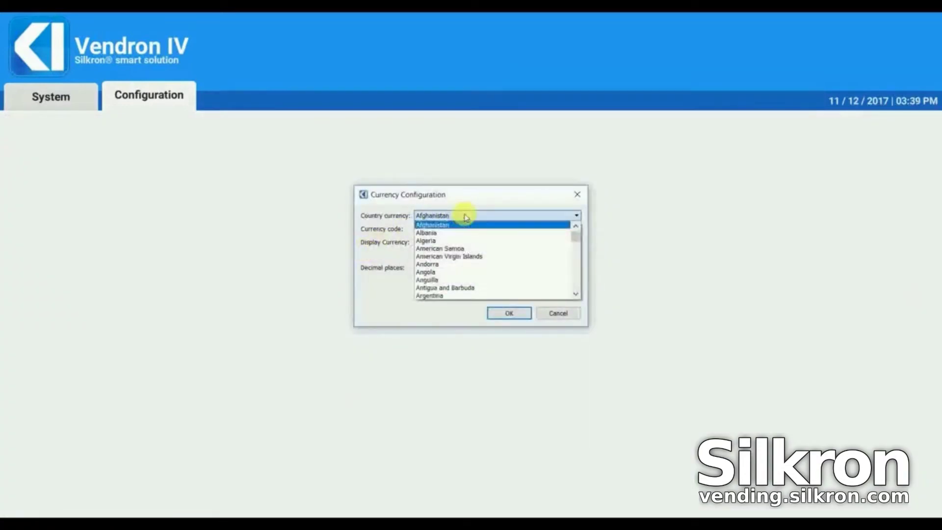
pyautogui.scroll(-20, 466, 219)
pyautogui.click(482, 287)
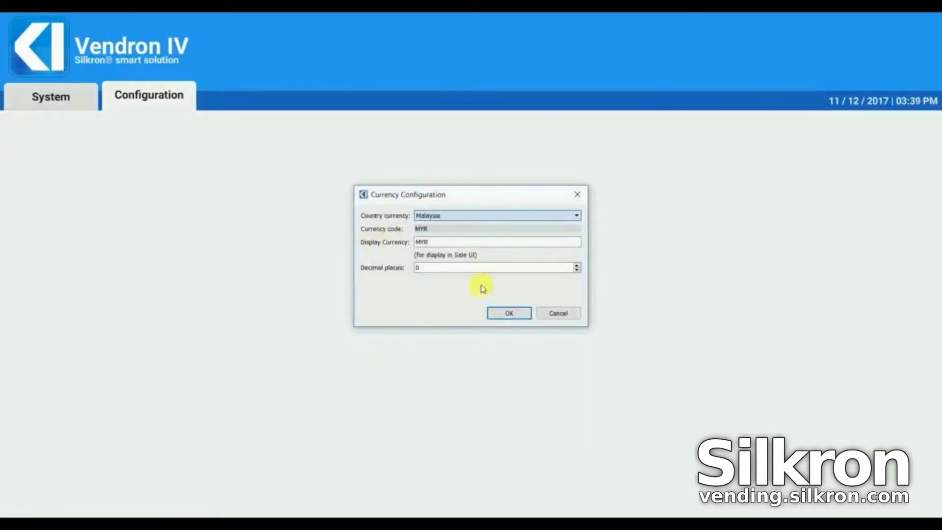
pyautogui.moveTo(479, 244); pyautogui.dragTo(394, 250)
pyautogui.click(452, 267)
pyautogui.moveTo(458, 267); pyautogui.dragTo(389, 259)
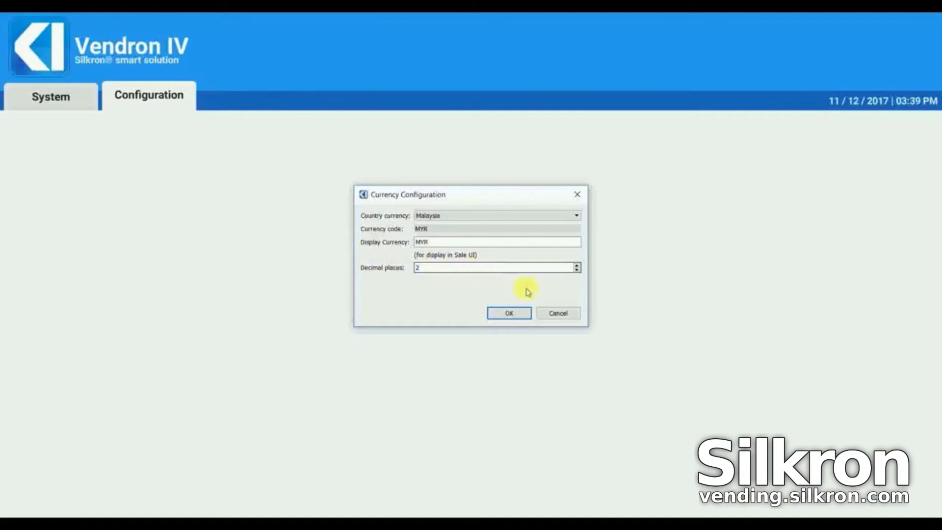
pyautogui.click(510, 313)
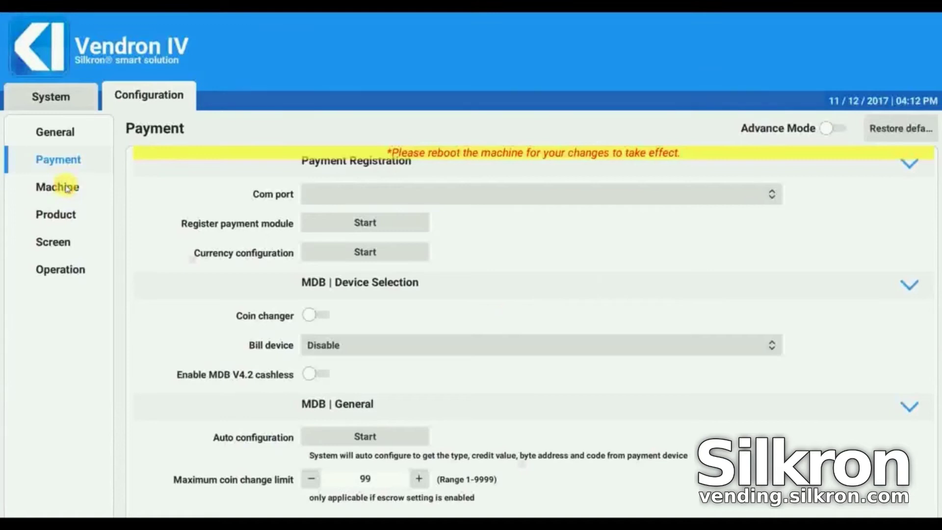
# Save storage location 10 with a capacity of 10 in the Machine storage settings
pyautogui.click(68, 188)
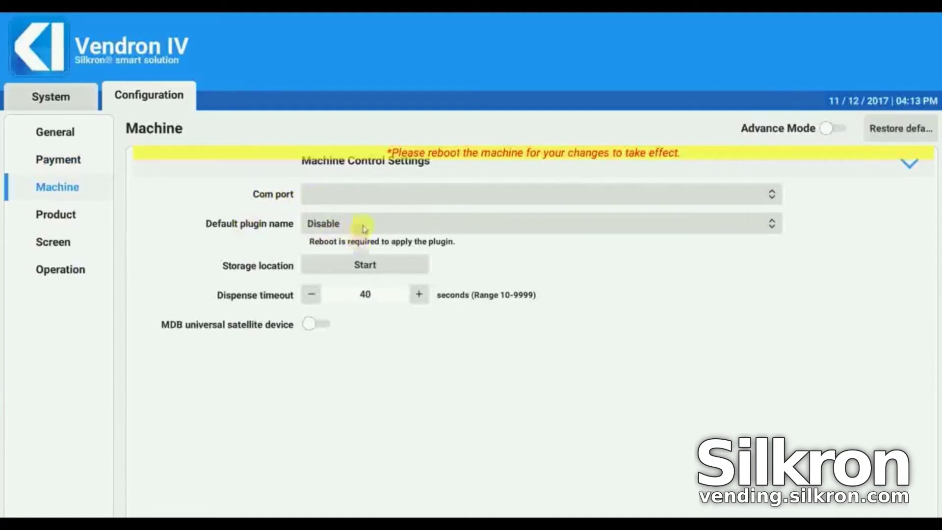
pyautogui.click(395, 267)
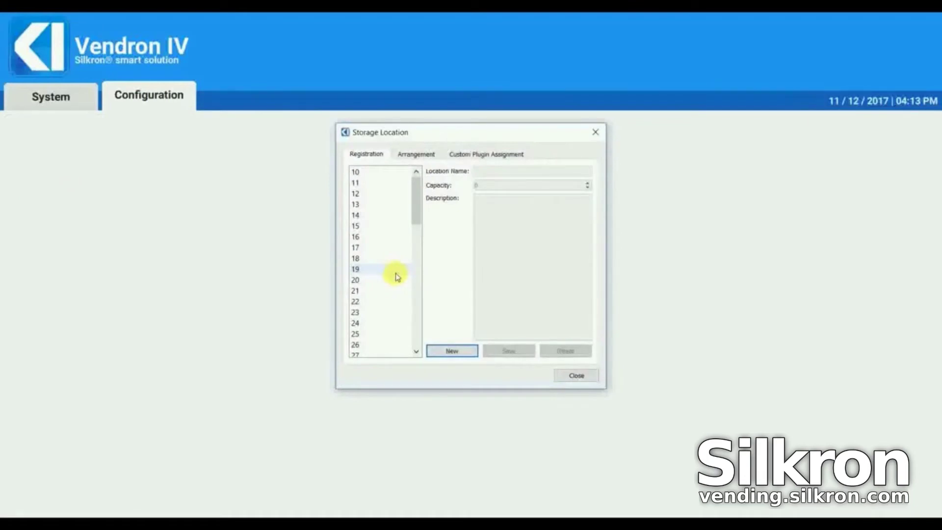
pyautogui.click(384, 174)
pyautogui.click(511, 173)
pyautogui.press('Tab')
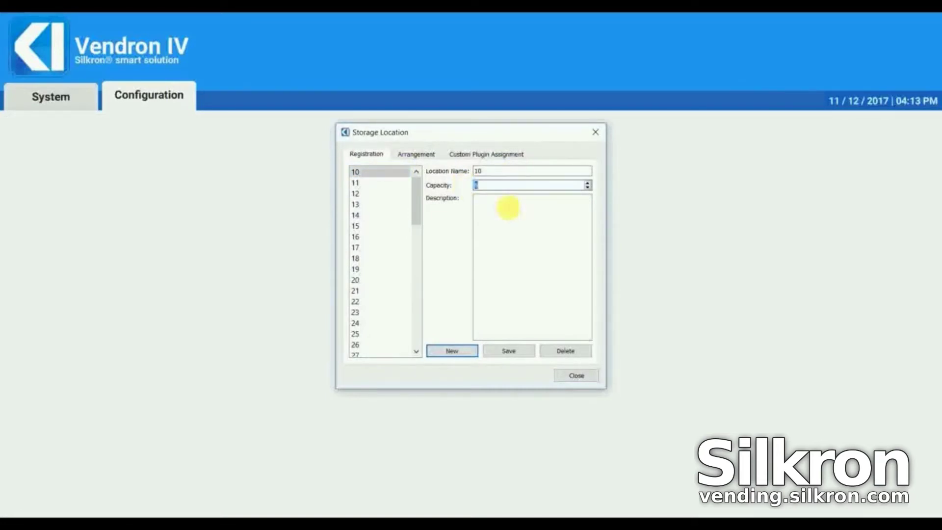
pyautogui.write('10')
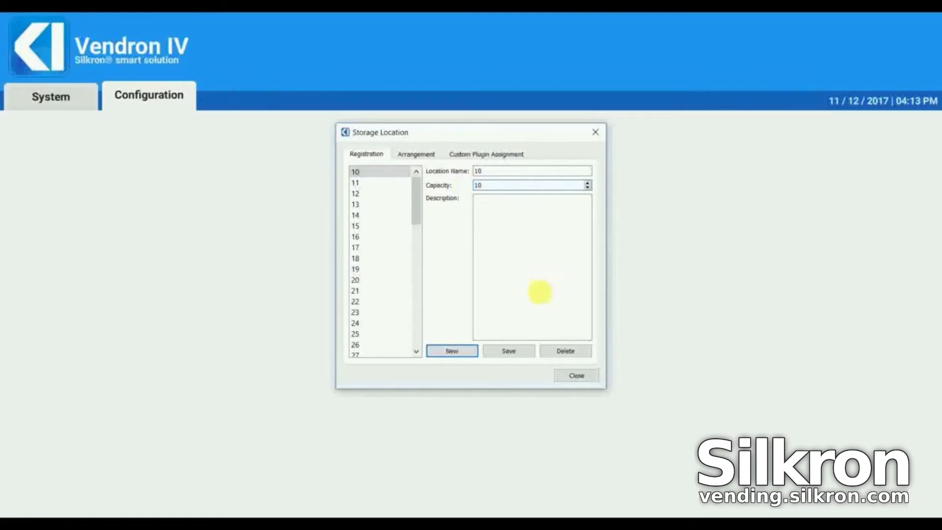
pyautogui.click(521, 354)
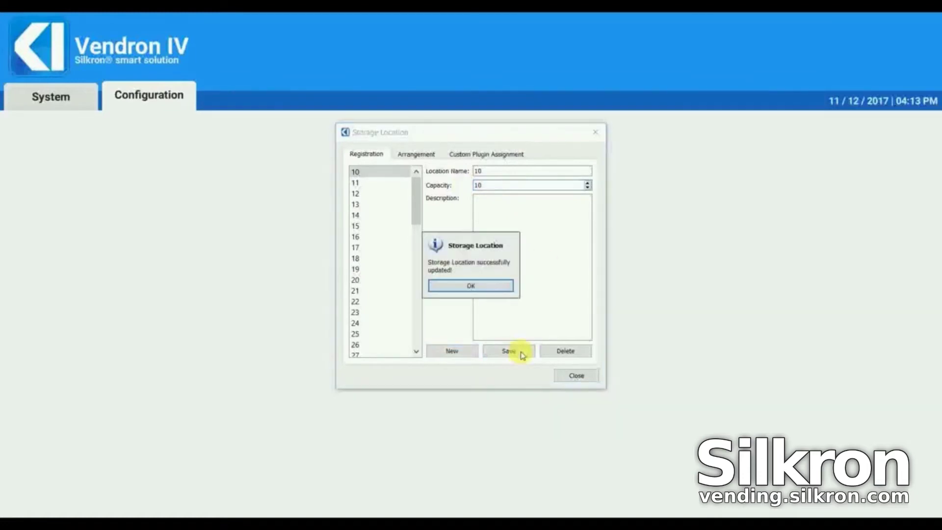
pyautogui.click(467, 285)
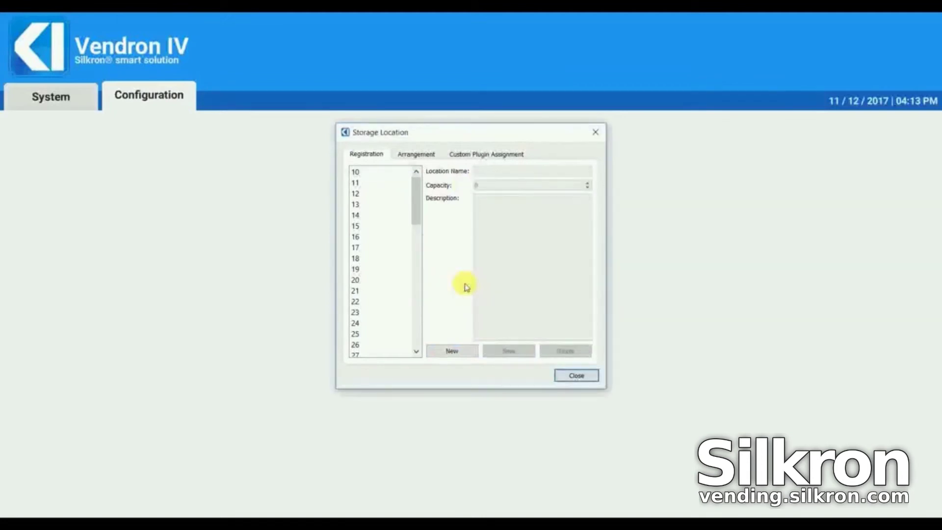
pyautogui.click(576, 376)
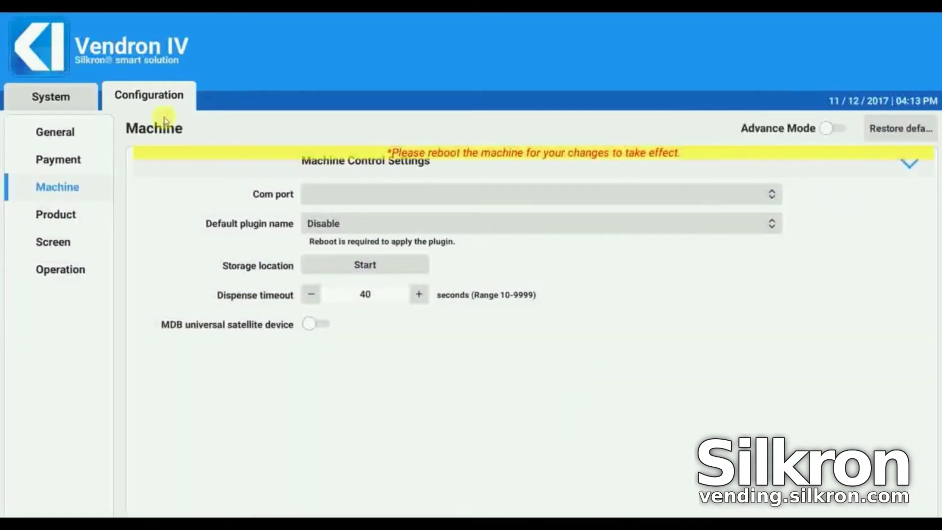
pyautogui.click(61, 98)
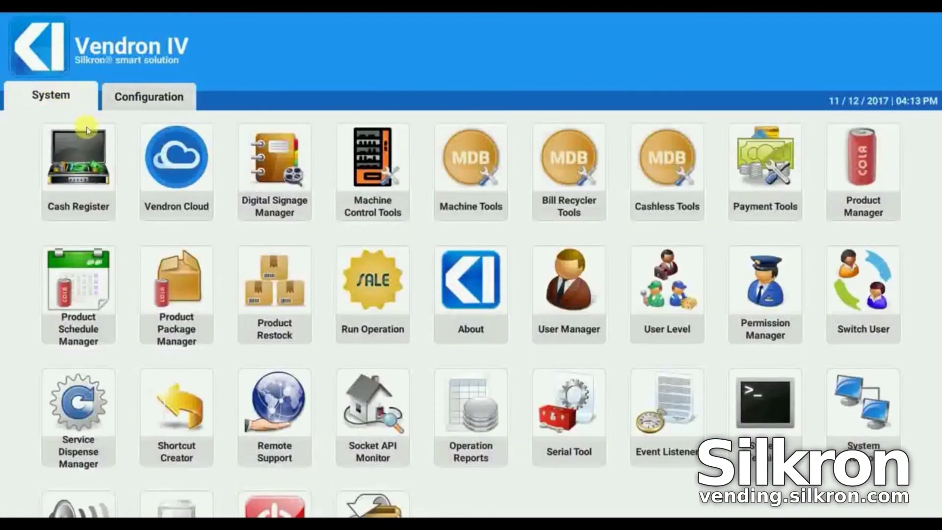
pyautogui.click(272, 291)
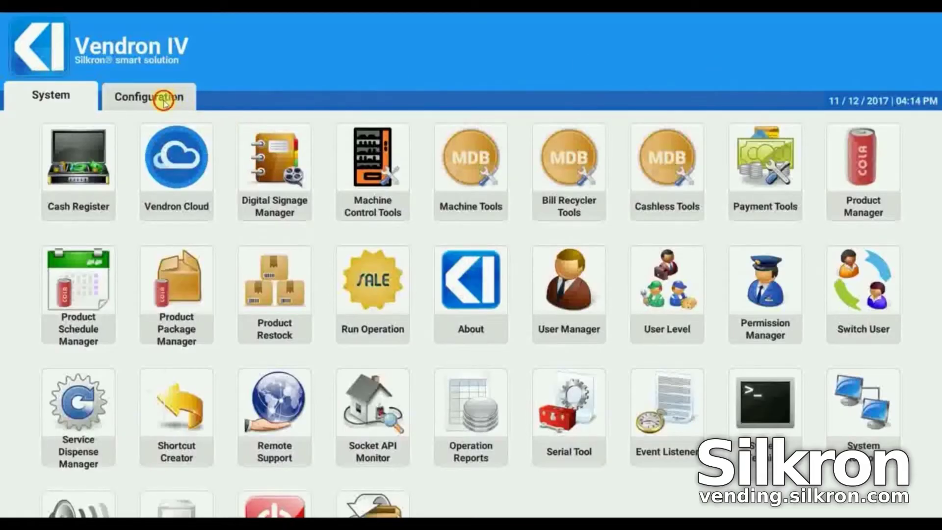
pyautogui.click(164, 99)
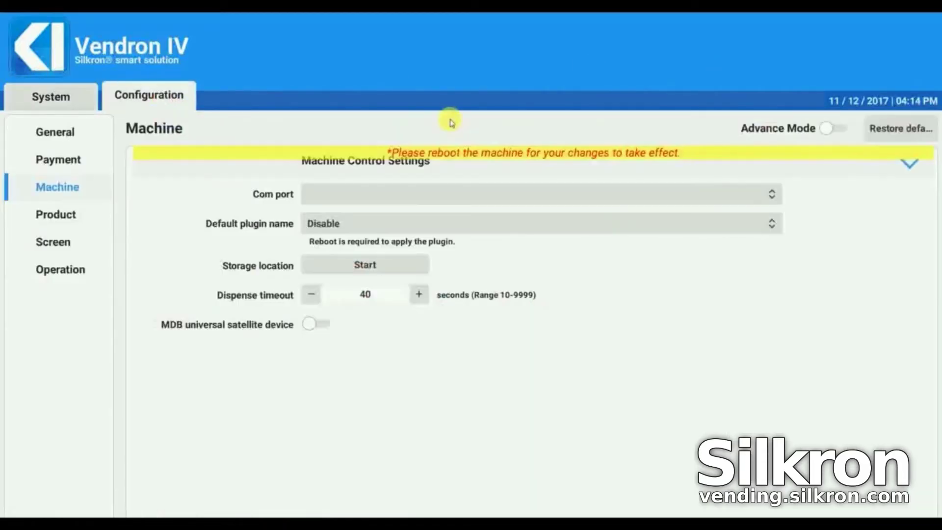
# Create a new product category named Drinks with code DRS
pyautogui.click(57, 218)
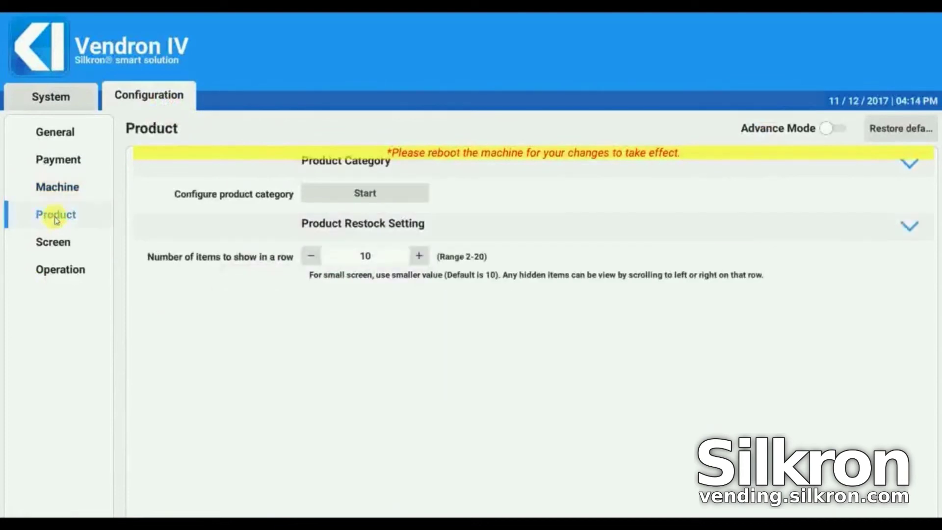
pyautogui.click(377, 196)
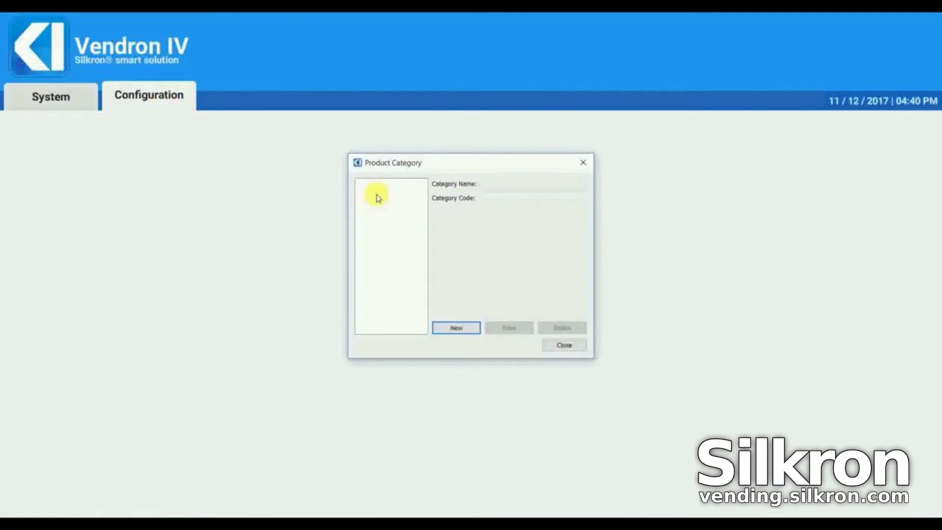
pyautogui.click(457, 328)
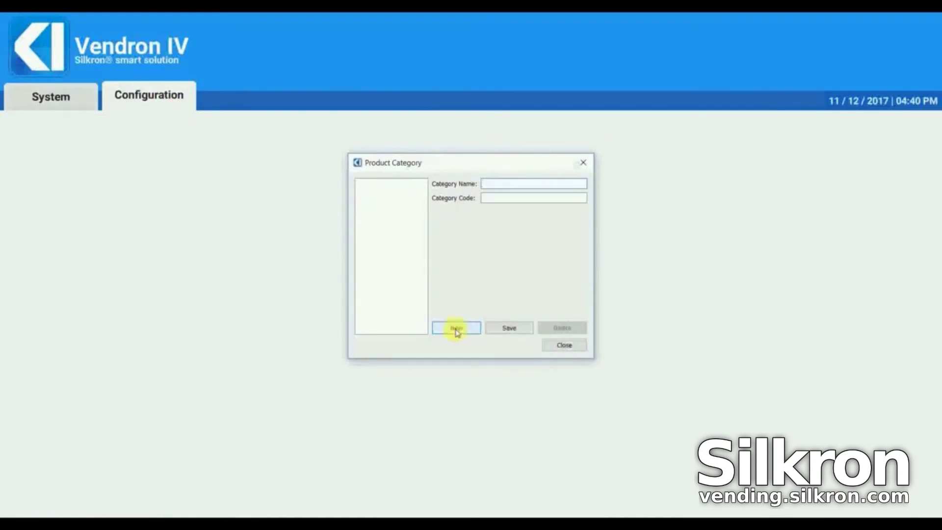
pyautogui.click(490, 185)
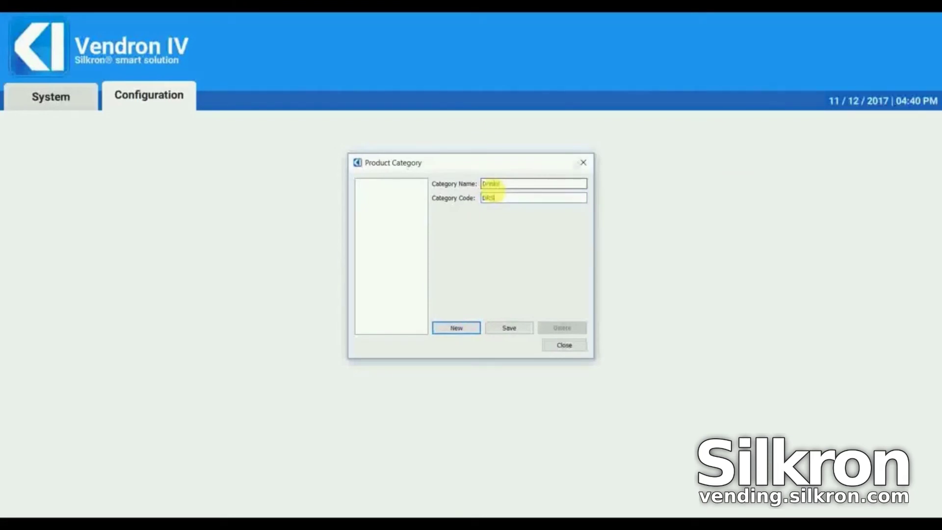
pyautogui.click(507, 329)
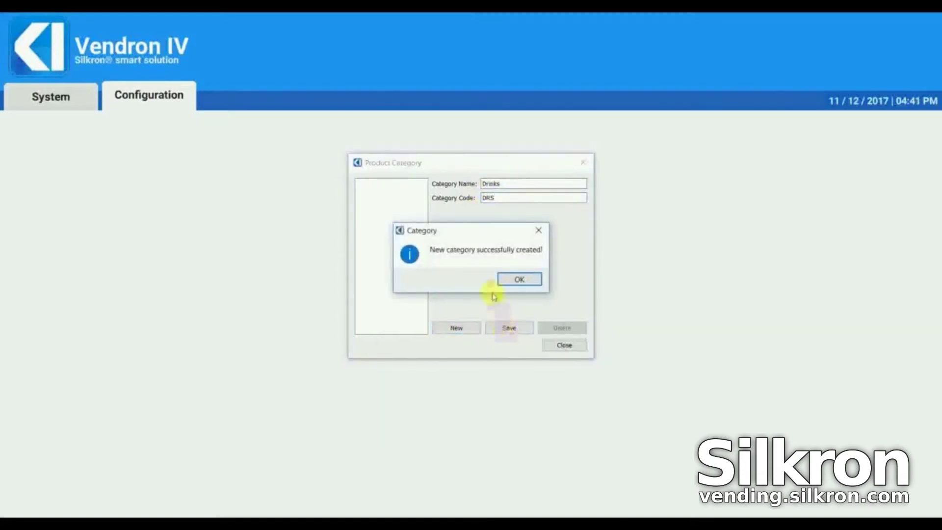
pyautogui.click(512, 283)
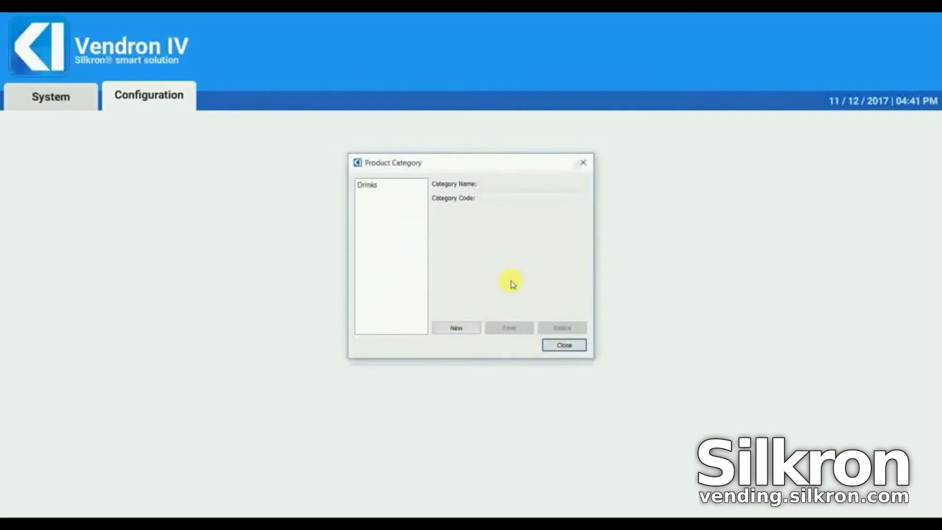
pyautogui.click(565, 344)
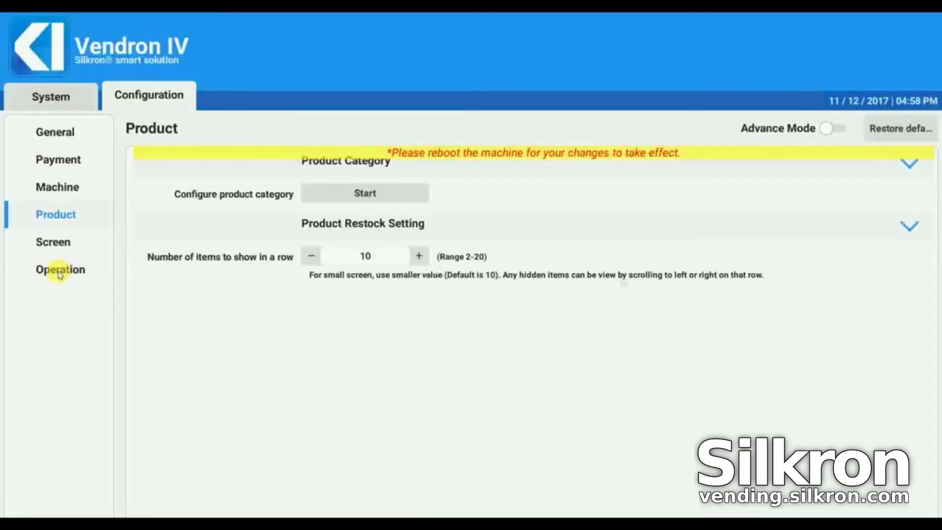
# Switch on automatic operation start at boot-up and machine dispense checking
pyautogui.click(57, 270)
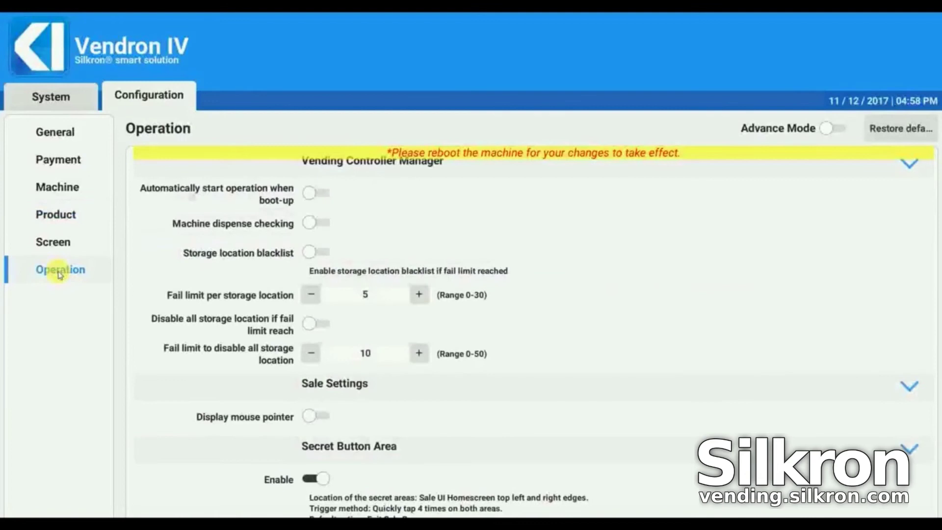
pyautogui.click(316, 194)
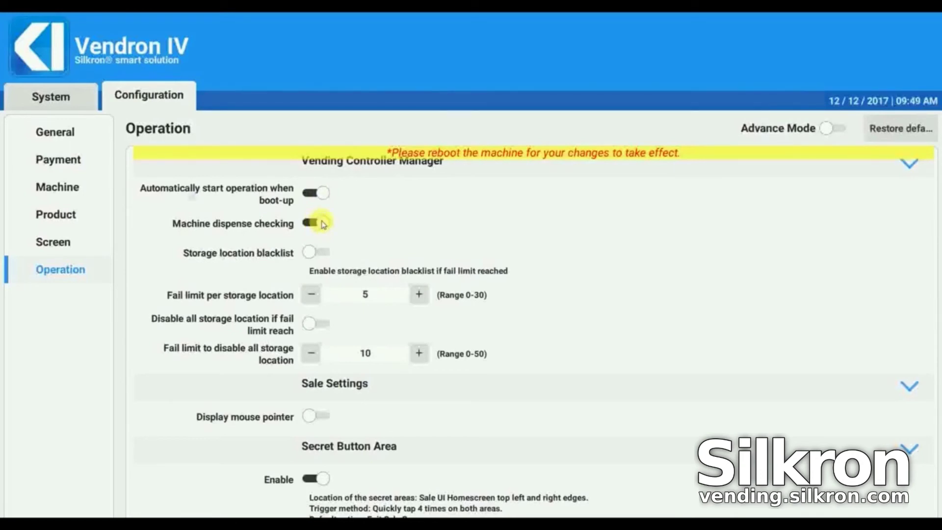
pyautogui.click(59, 96)
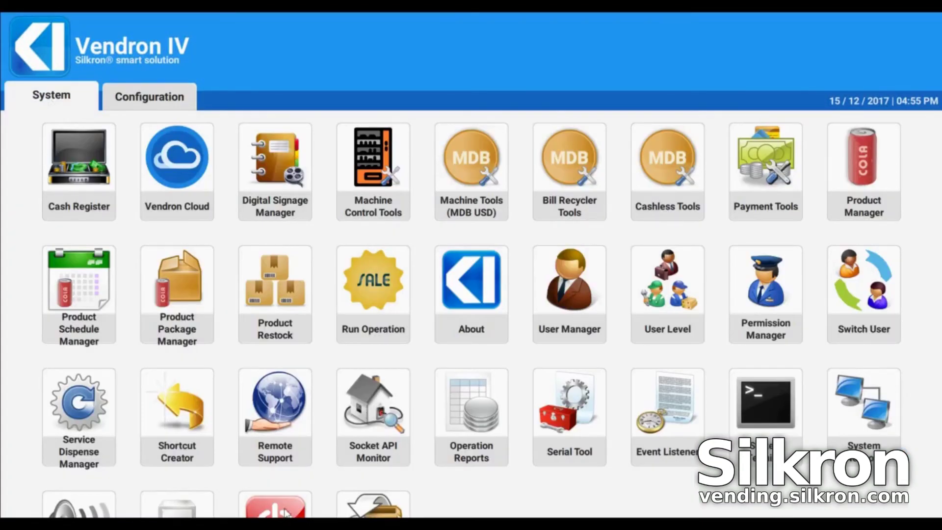
# Restart the machine from the Power options in System tools
pyautogui.scroll(-1, 285, 510)
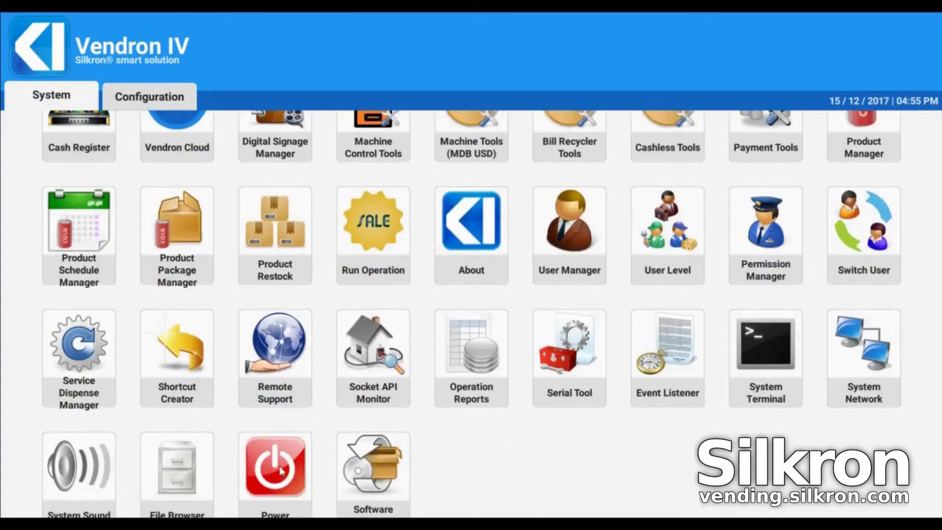
pyautogui.click(276, 467)
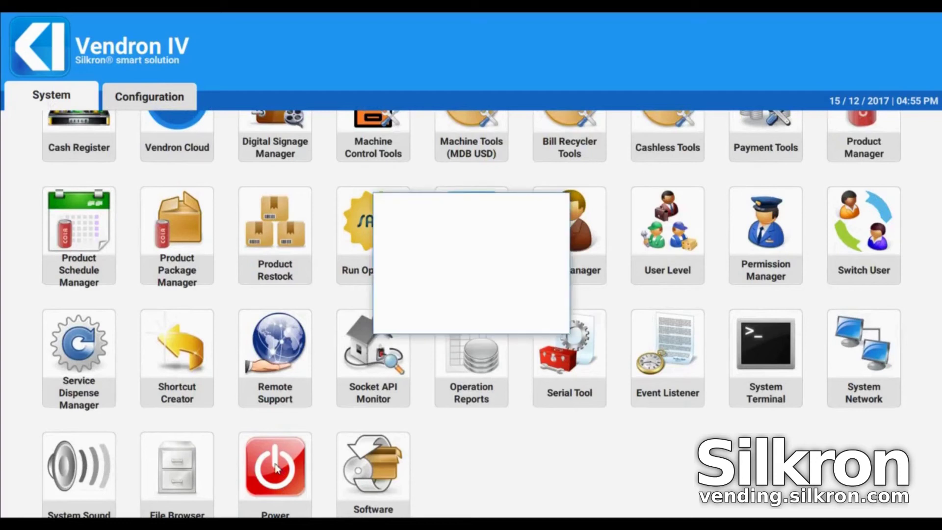
pyautogui.click(430, 265)
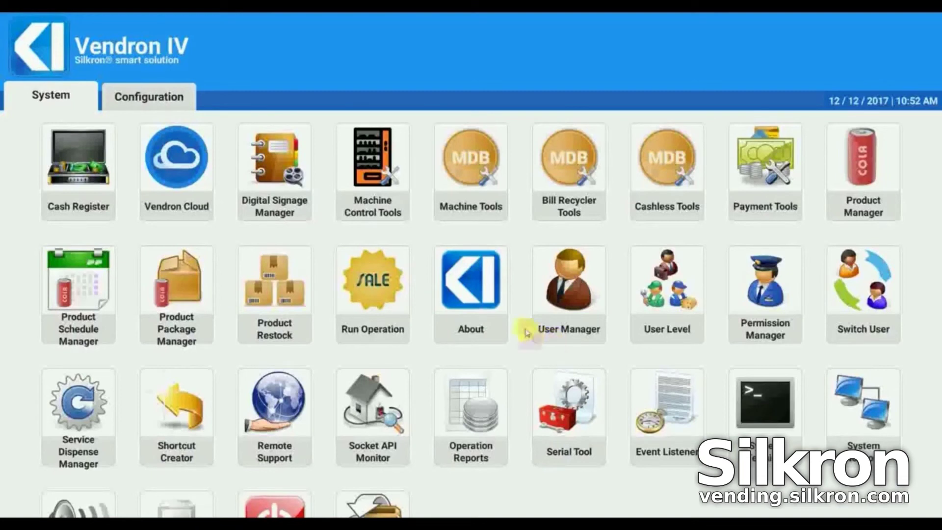
# Add a product with unique name SAMPLEPRODUCT01 and name it Nestle Milo
pyautogui.click(864, 176)
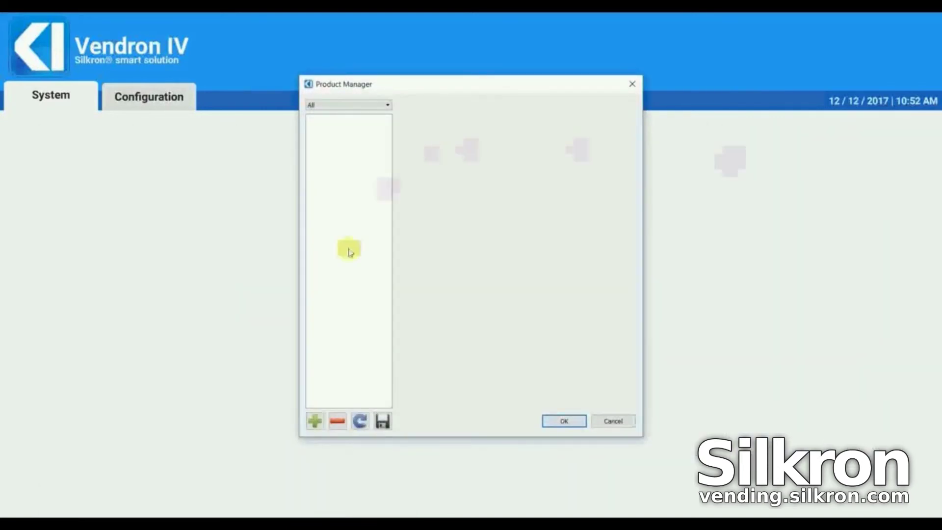
pyautogui.click(317, 422)
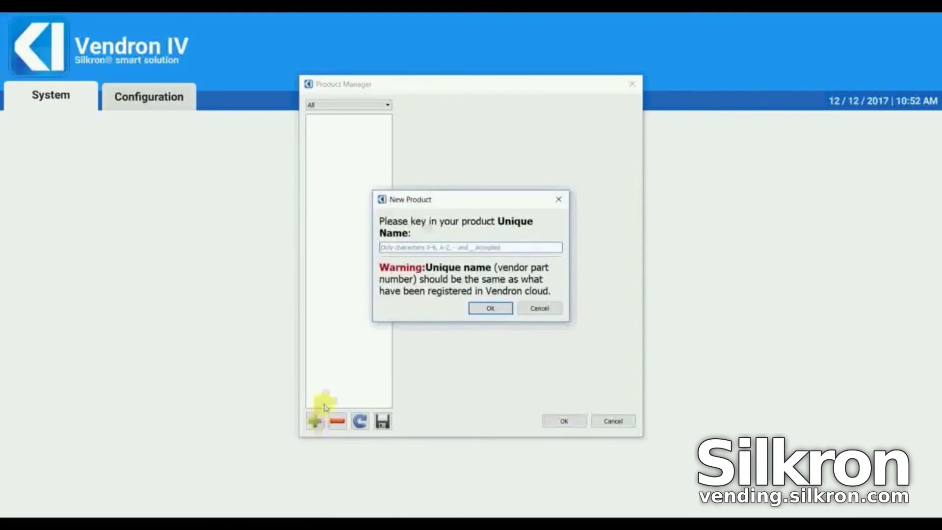
pyautogui.write('SAMPLEPRODUCT01')
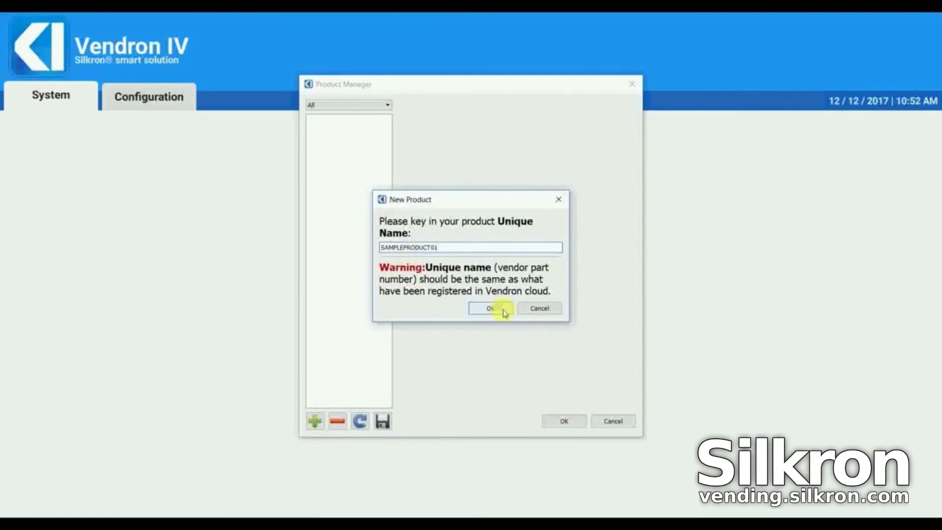
pyautogui.click(498, 308)
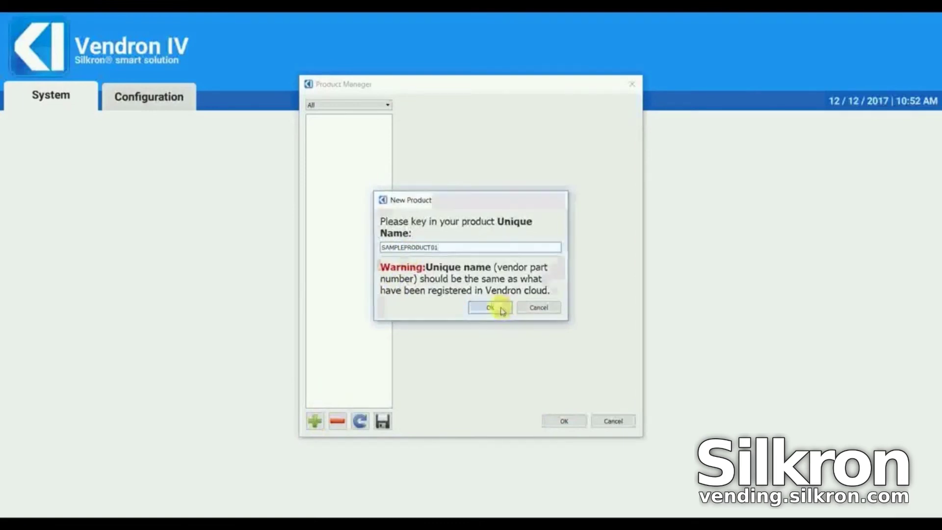
pyautogui.moveTo(579, 133); pyautogui.dragTo(461, 122)
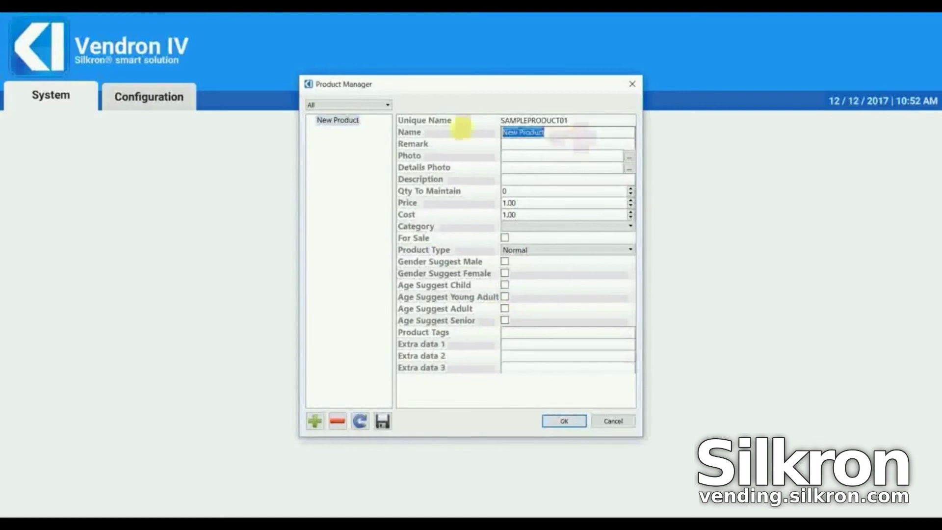
pyautogui.write('Nestle Milo')
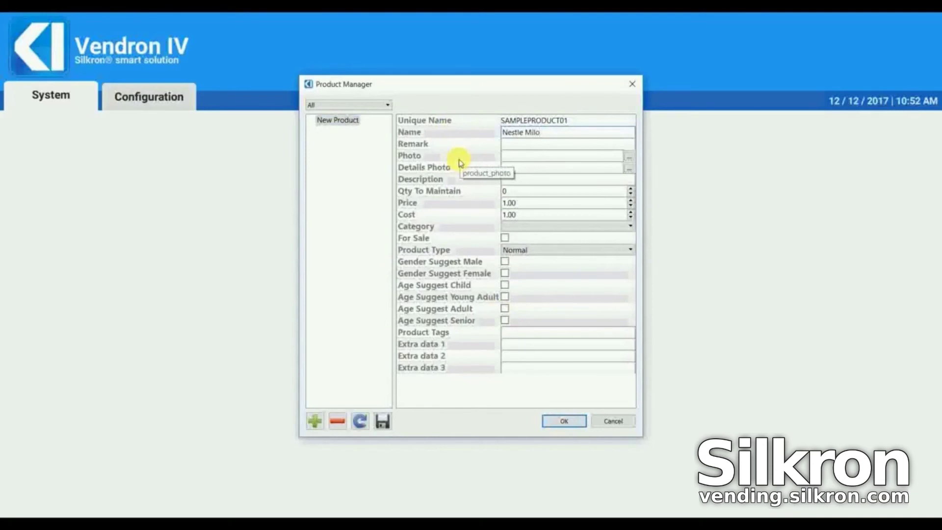
# Set the product photo to 1-nestle milo.png and the price to 2.00
pyautogui.click(630, 157)
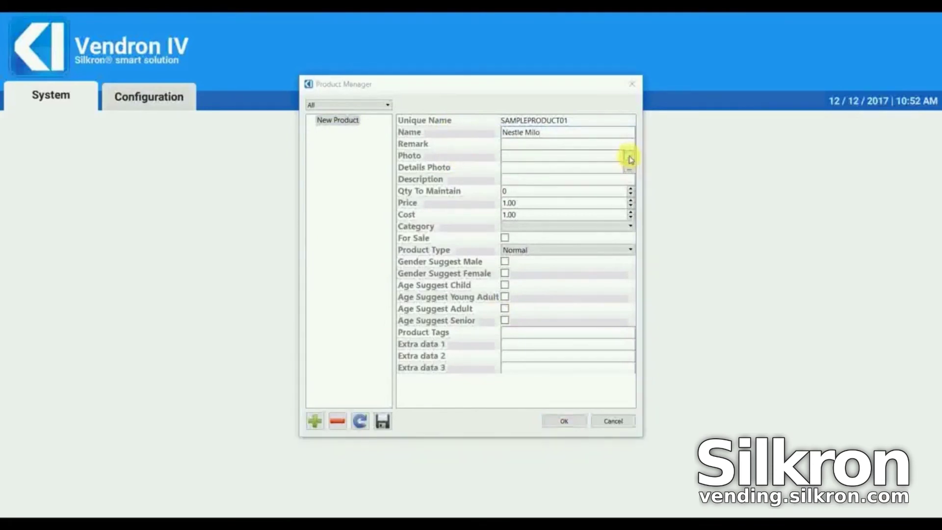
pyautogui.scroll(-2, 550, 252)
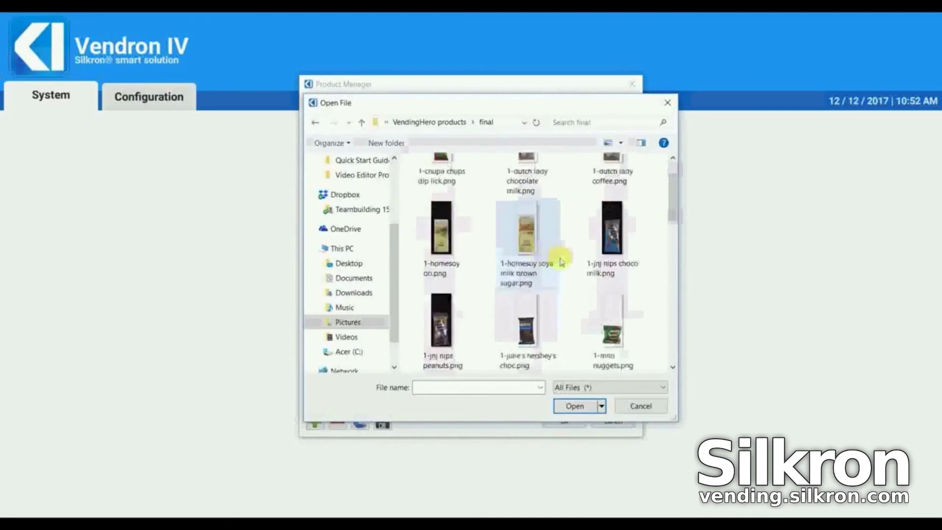
pyautogui.scroll(-2, 568, 270)
pyautogui.doubleClick(541, 325)
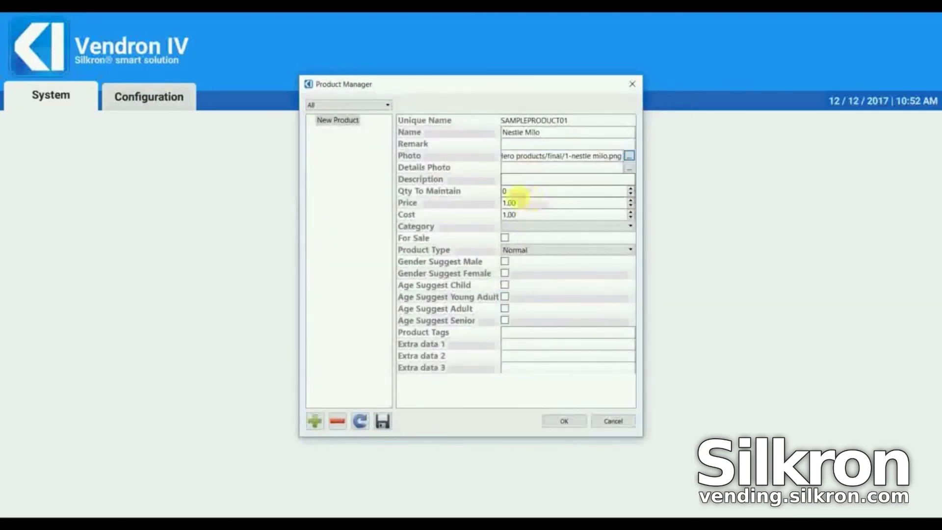
pyautogui.doubleClick(505, 203)
pyautogui.write('2')
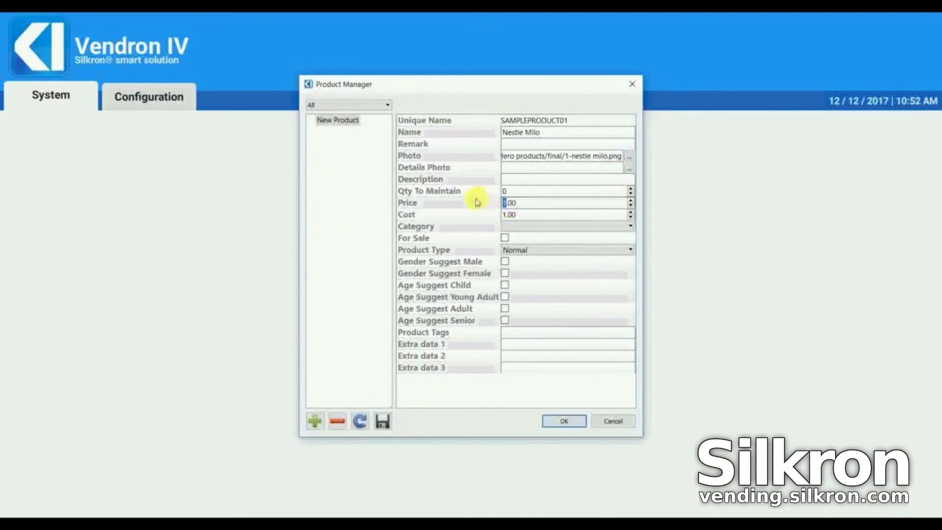
# Set category Drinks, For Sale on, type Normal, and save the product records
pyautogui.click(514, 226)
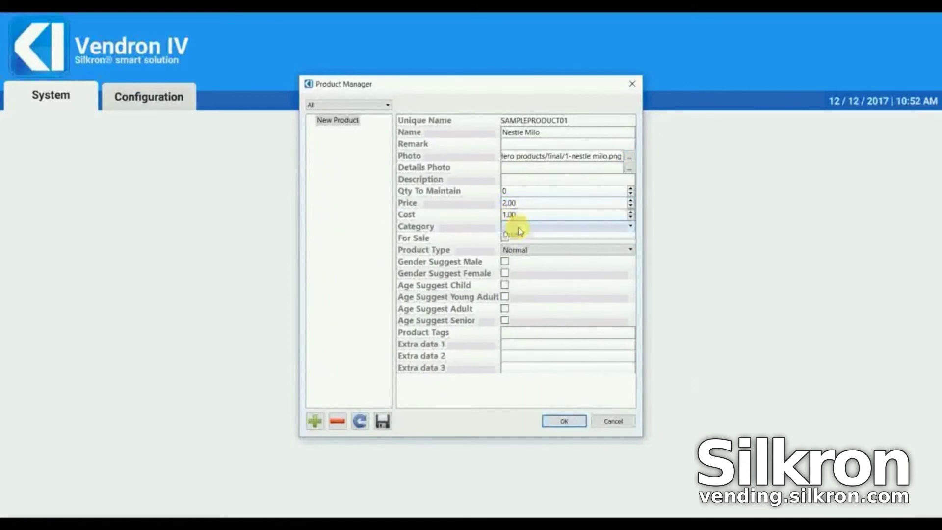
pyautogui.click(520, 236)
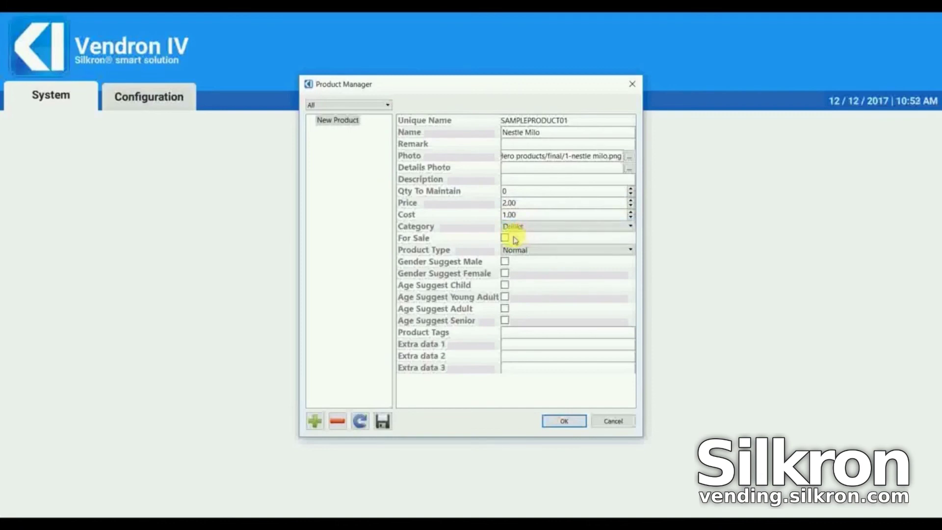
pyautogui.click(505, 238)
pyautogui.click(513, 250)
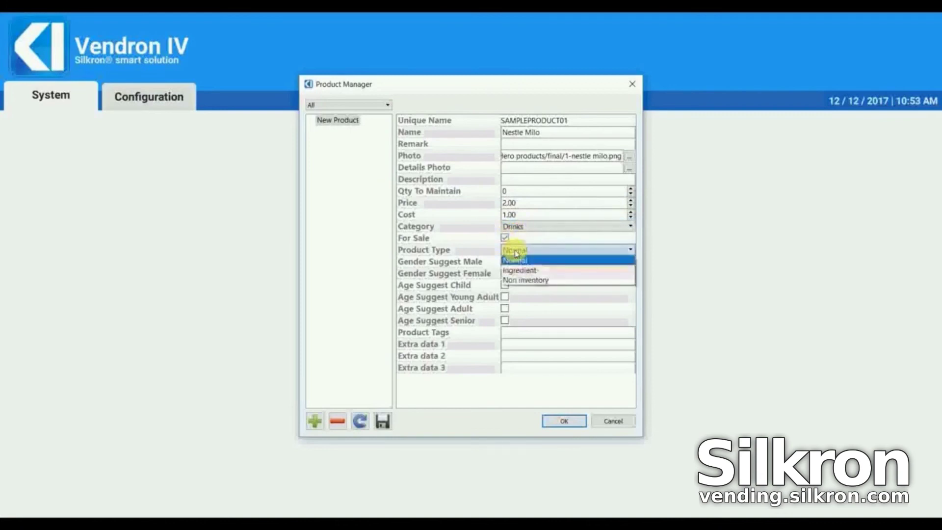
pyautogui.click(518, 263)
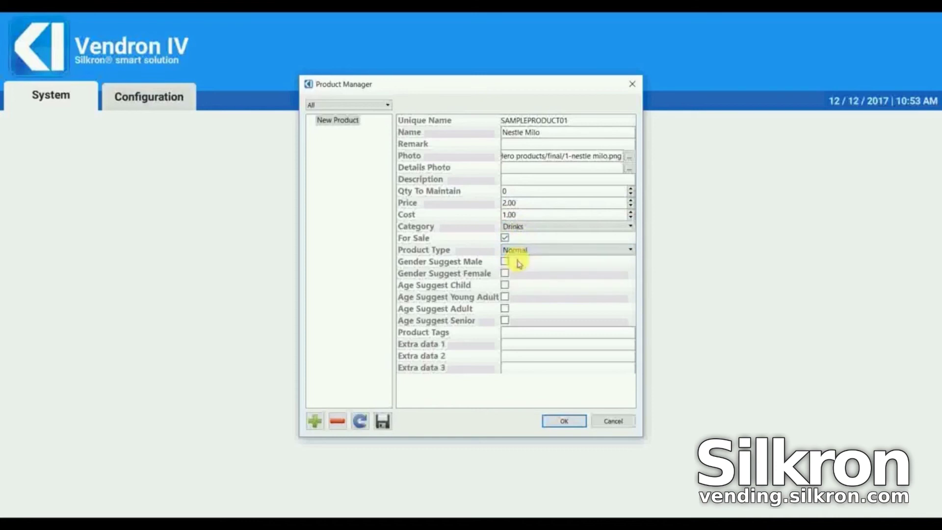
pyautogui.click(383, 421)
pyautogui.click(456, 282)
pyautogui.click(566, 421)
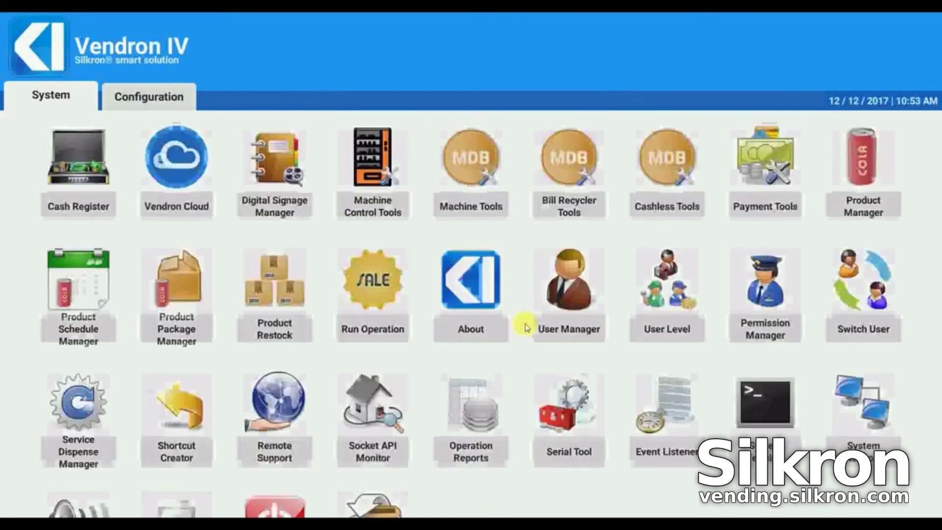
# In Product Restock setup mode, assign Nestle Milo (Drinks, MYR 2.00) to slot 10
pyautogui.click(271, 299)
pyautogui.click(81, 70)
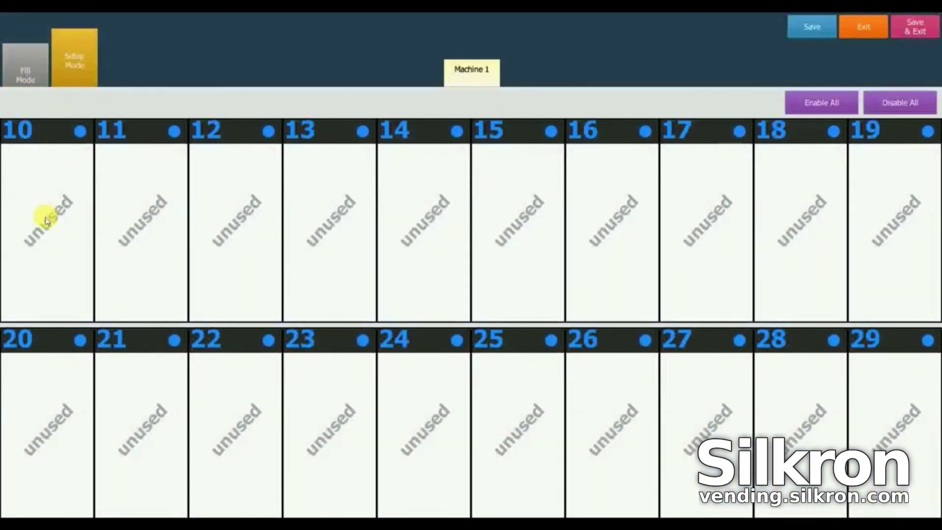
pyautogui.click(45, 220)
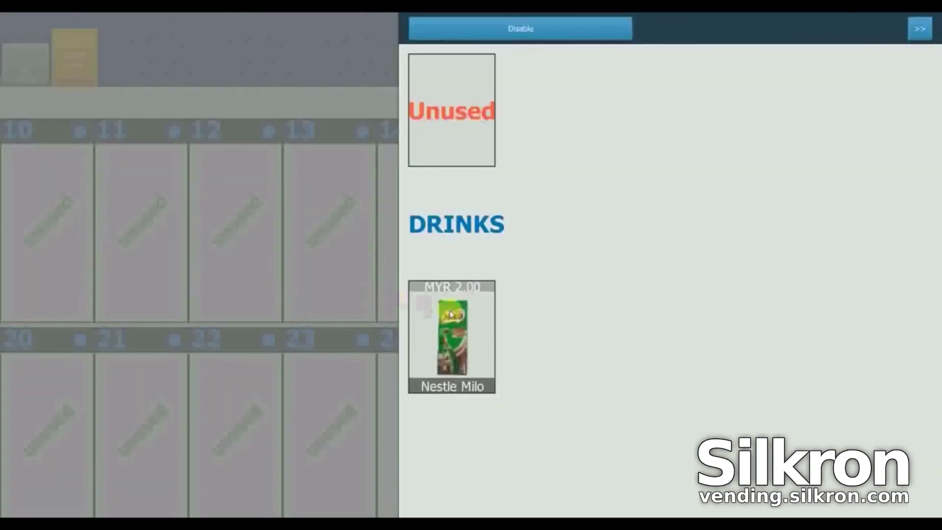
pyautogui.click(465, 340)
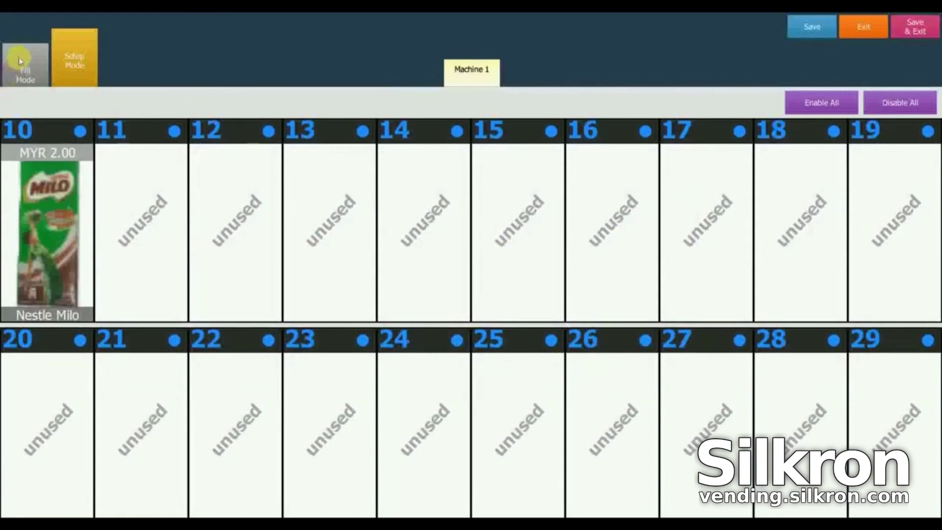
# Fill slot 10 to its maximum of 10 Nestle Milo, save, and exit restock
pyautogui.click(22, 68)
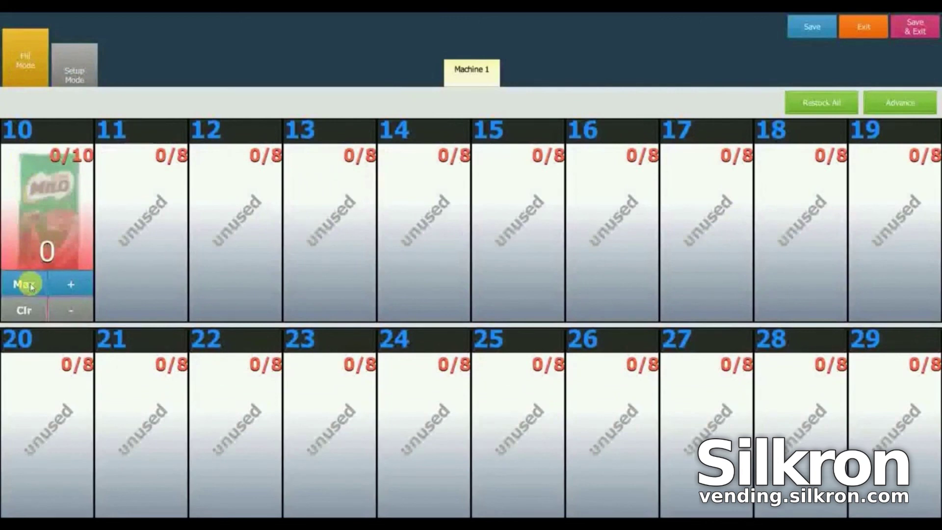
pyautogui.click(31, 287)
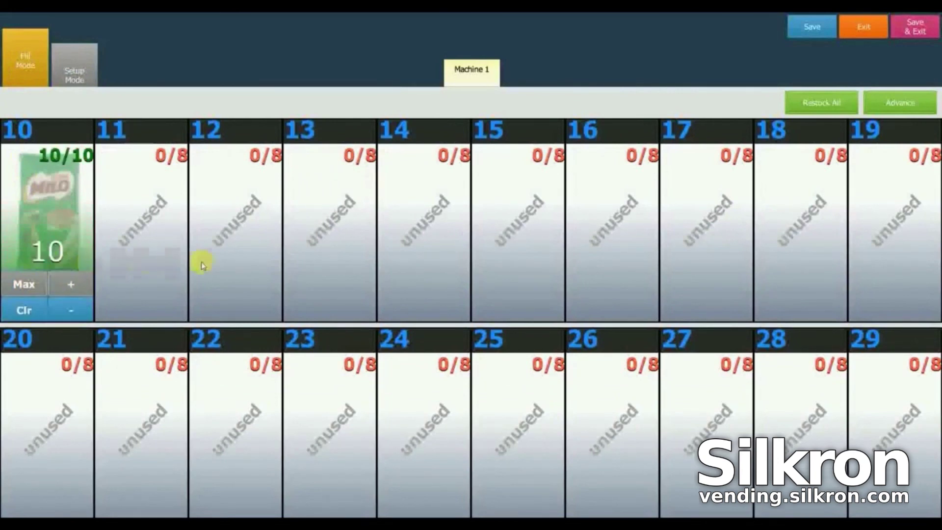
pyautogui.click(814, 30)
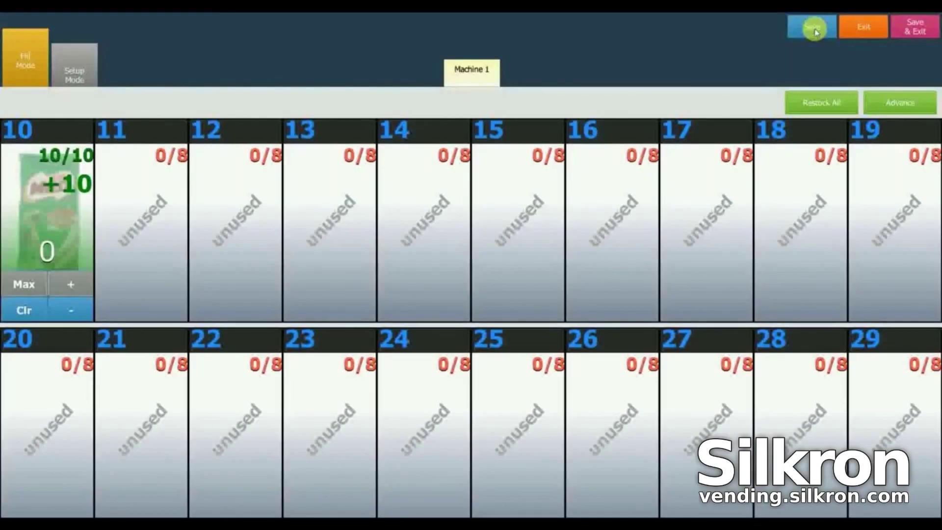
pyautogui.click(864, 28)
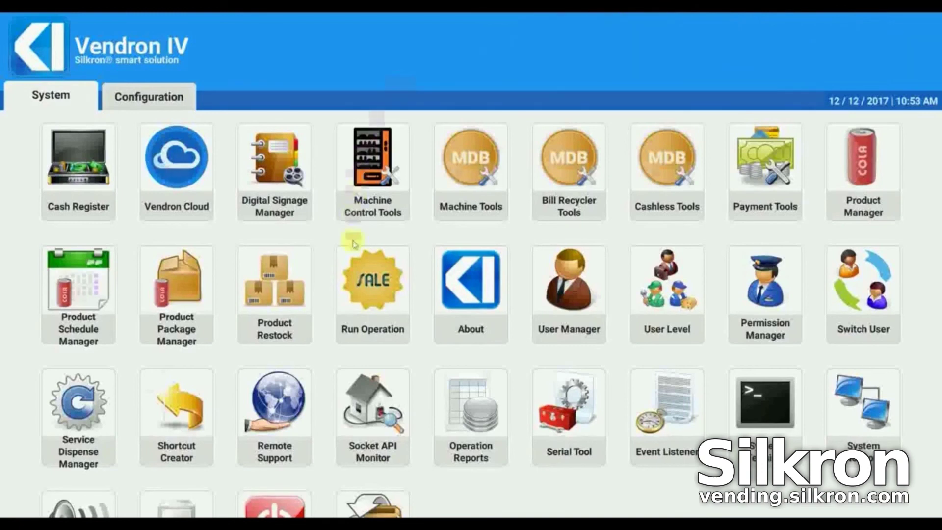
pyautogui.click(375, 296)
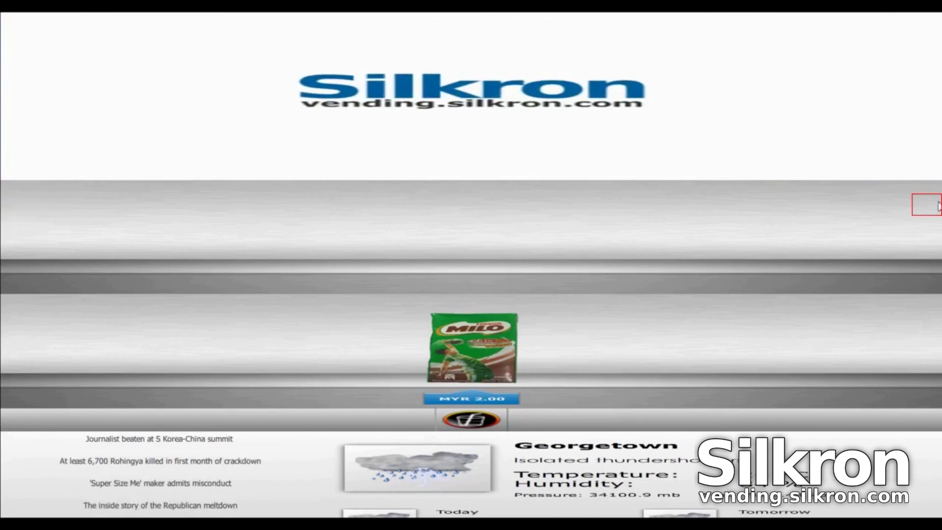
pyautogui.click(929, 205)
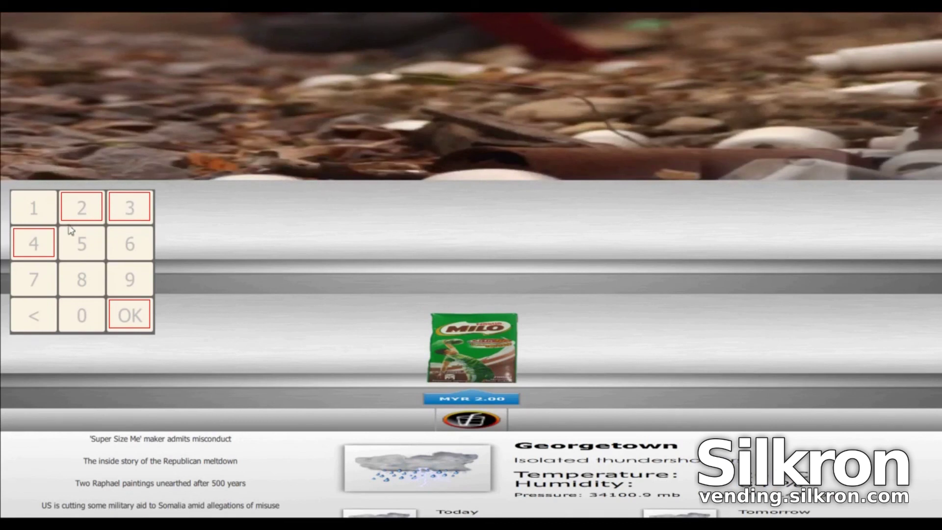
pyautogui.click(126, 324)
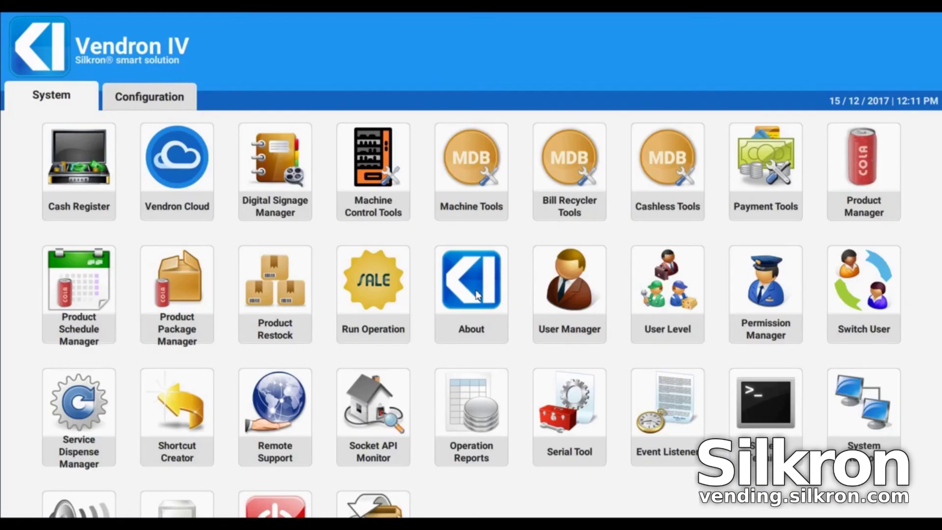
# Go to Configuration > Operation and scroll down to the Secret Button Area password setting
pyautogui.click(148, 98)
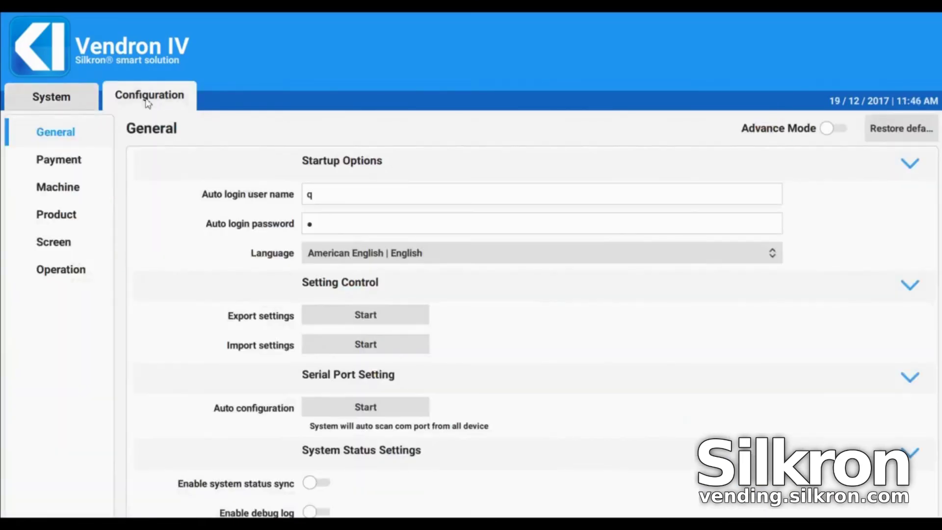
pyautogui.click(55, 276)
pyautogui.scroll(-1, 173, 274)
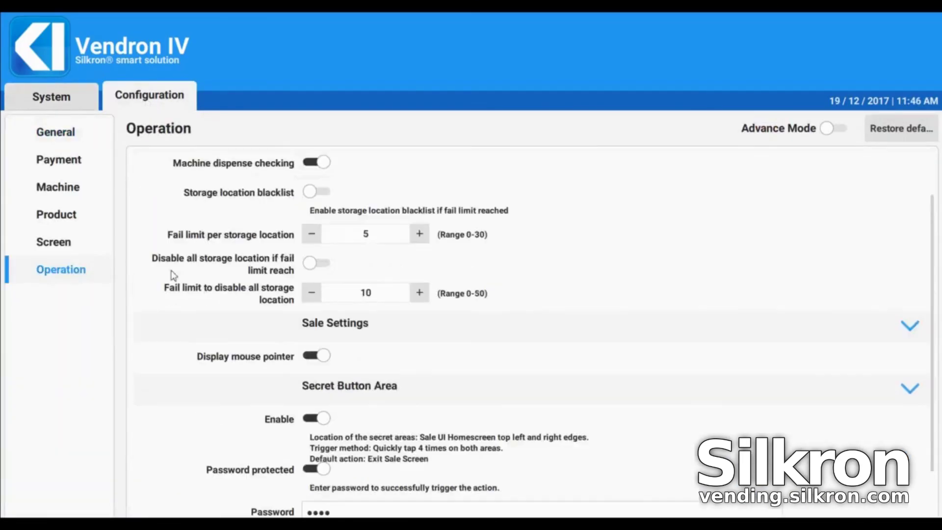
pyautogui.scroll(-1, 172, 273)
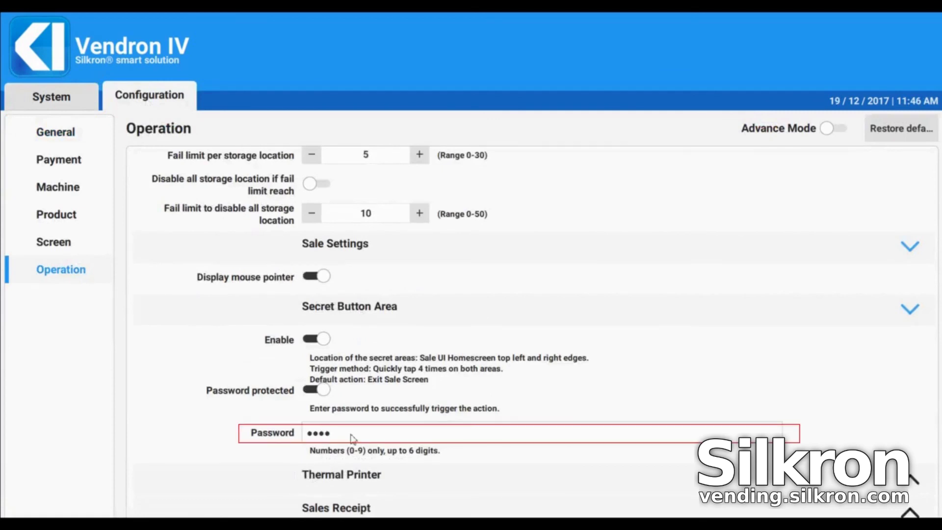